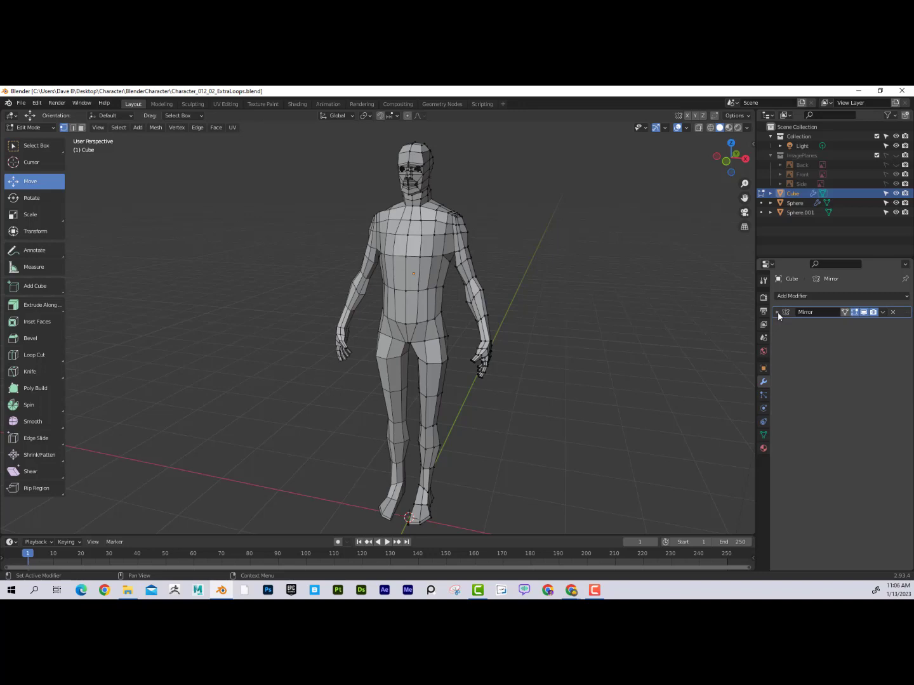
Add a Subdivision Surface modifier to the body mesh and switch to Object Mode to inspect the smoothed upper body.
click(814, 296)
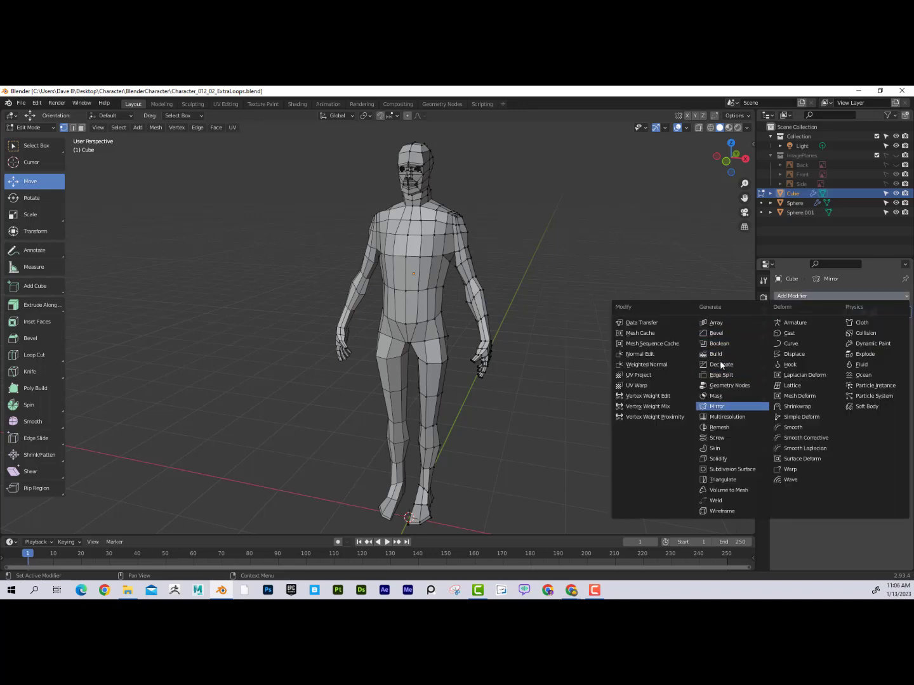
click(730, 469)
middle_drag(638, 340, 568, 288)
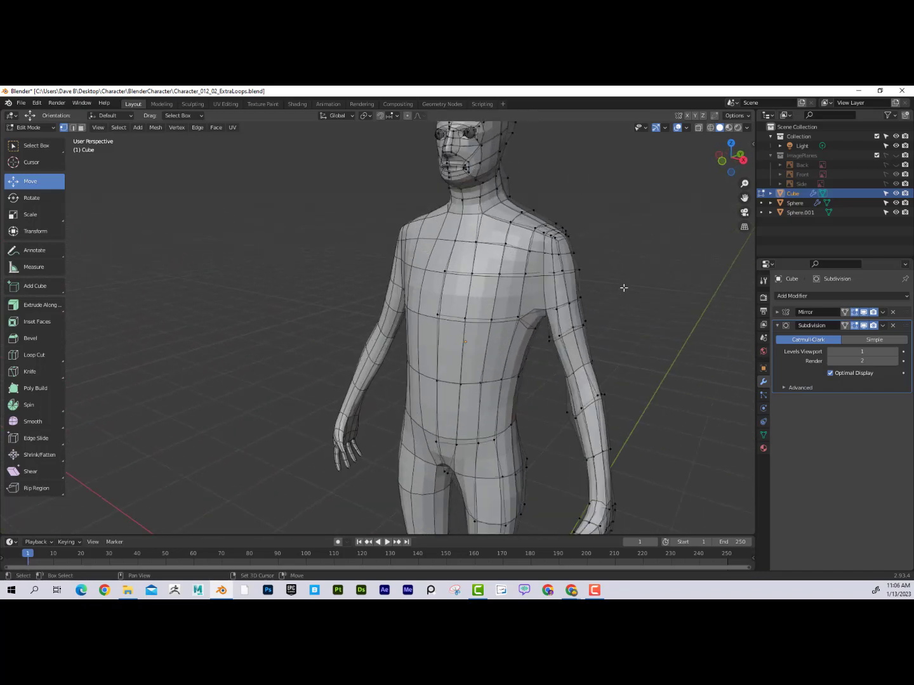
scroll(544, 359, up, 4)
scroll(556, 341, up, 2)
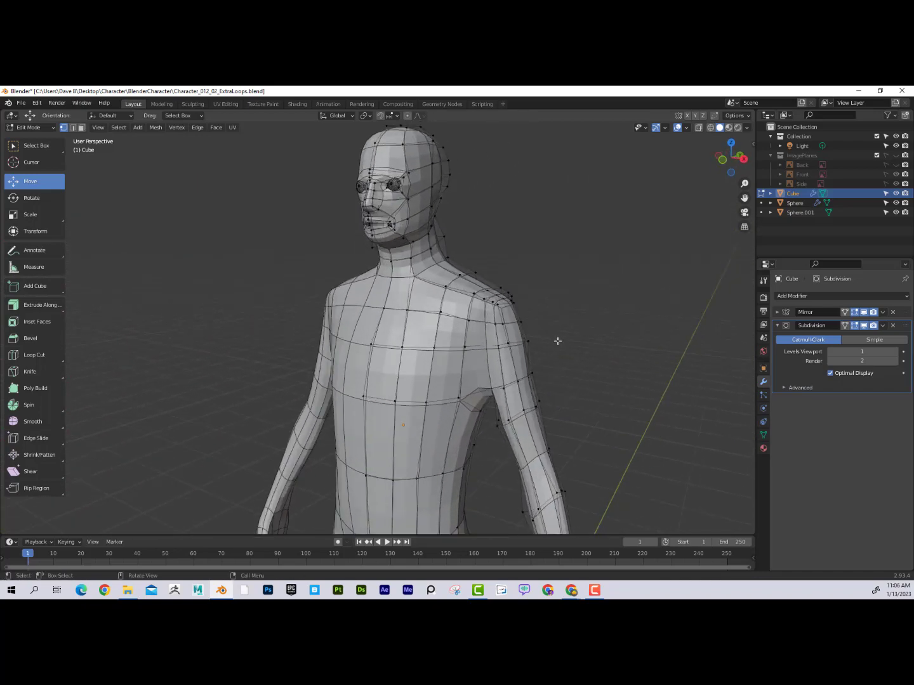
key(Tab)
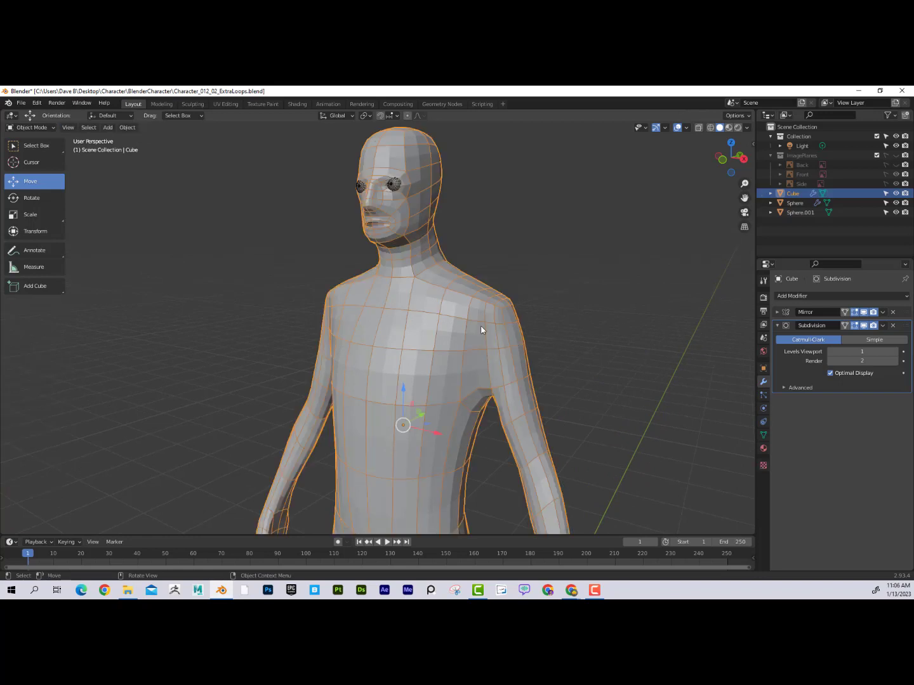
scroll(466, 313, up, 3)
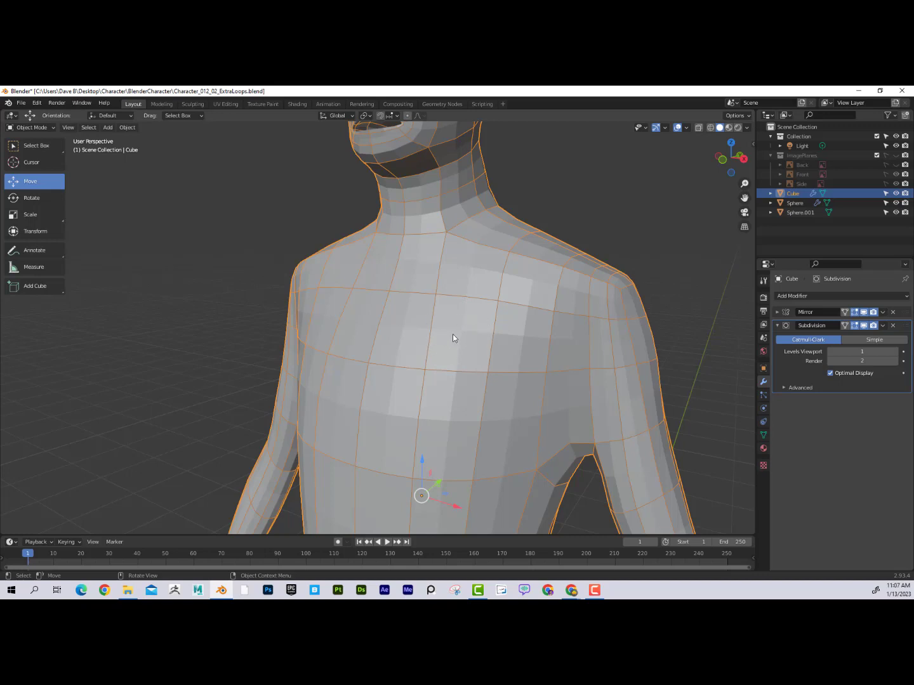
scroll(476, 330, down, 3)
shift+middle_drag(483, 335, 541, 306)
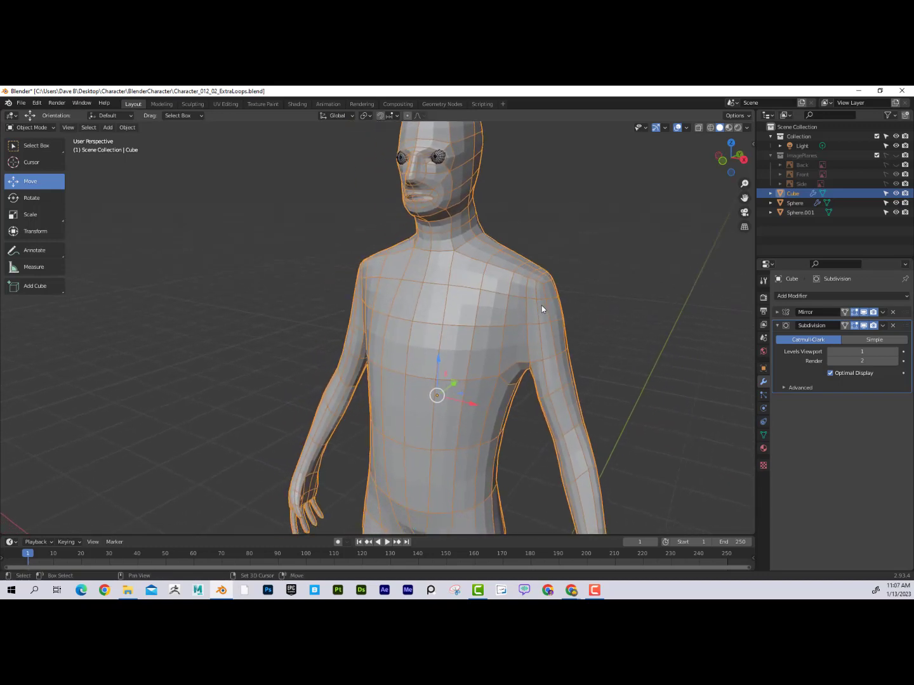
Compare the body at viewport subdivision levels 2, 3 and 0, and set the viewport level back to 1.
click(896, 354)
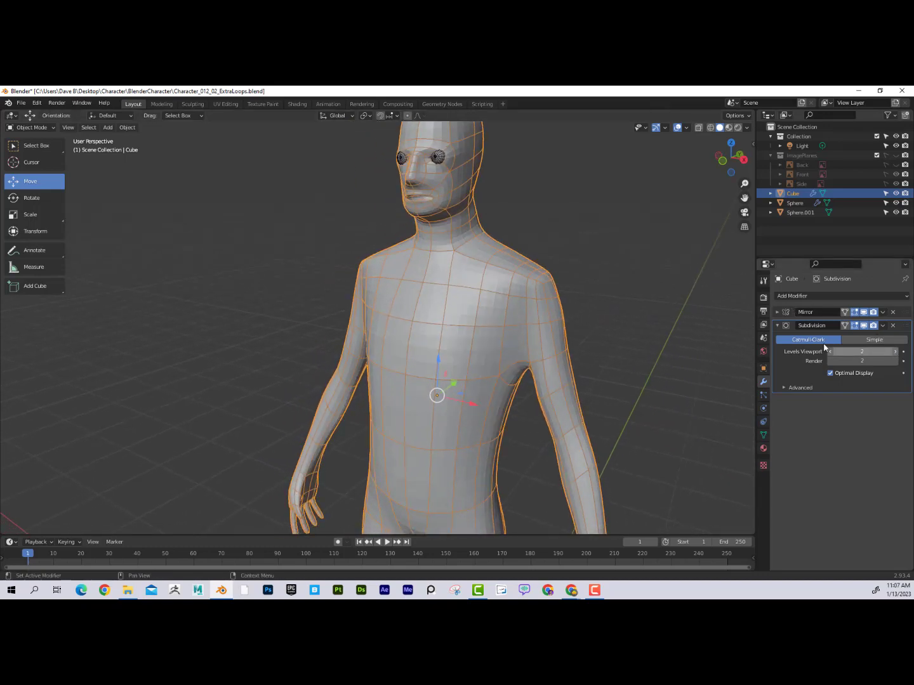
scroll(529, 303, up, 3)
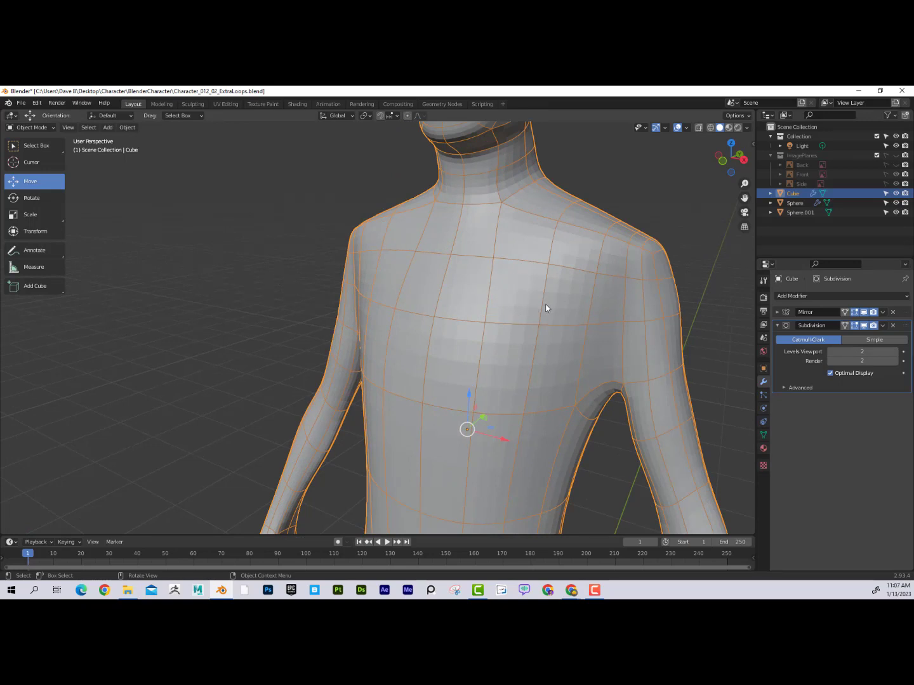
click(896, 352)
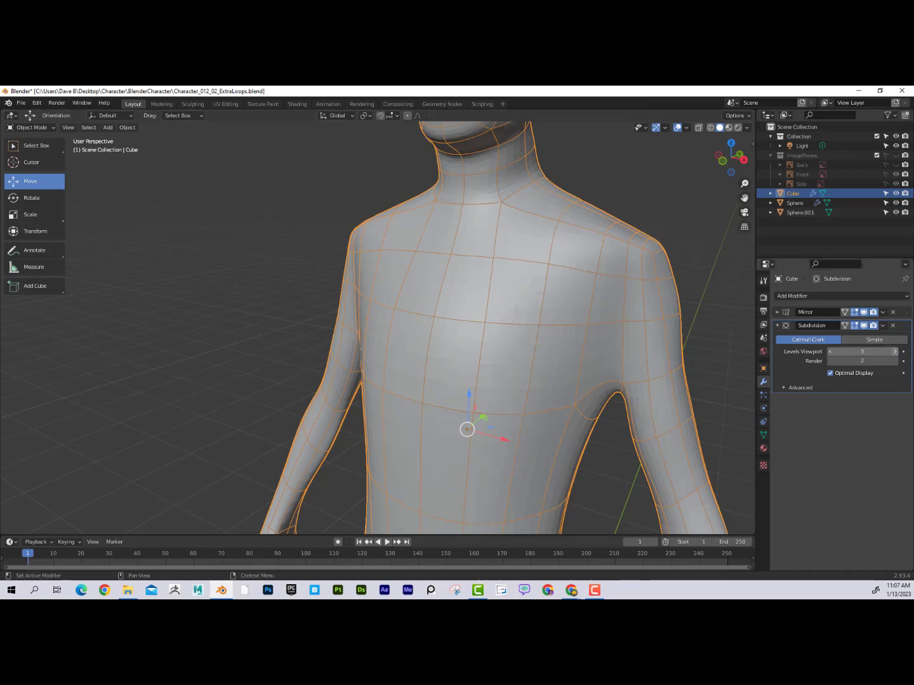
scroll(627, 331, down, 4)
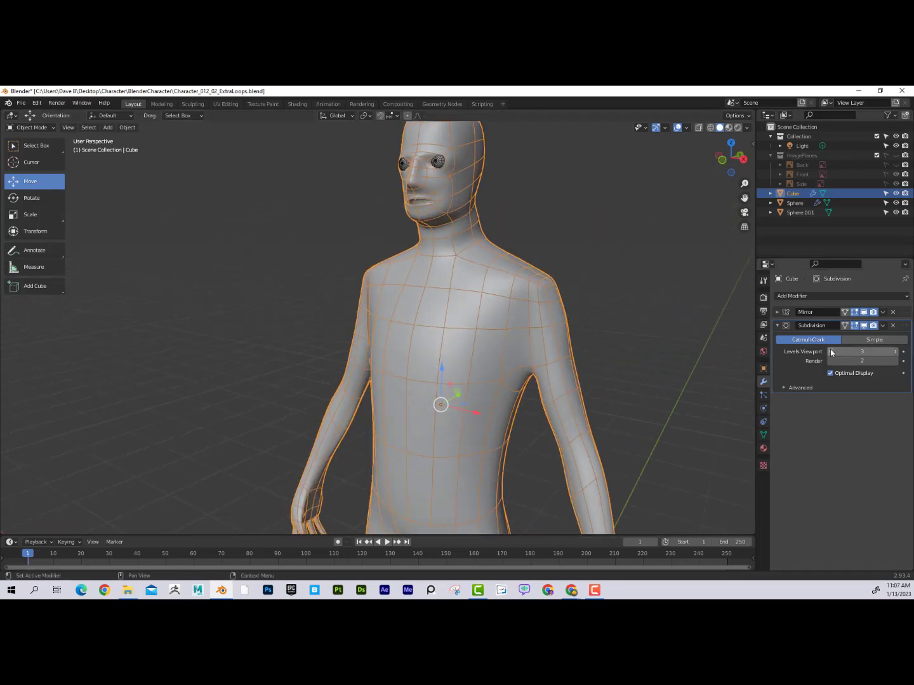
click(830, 351)
click(829, 352)
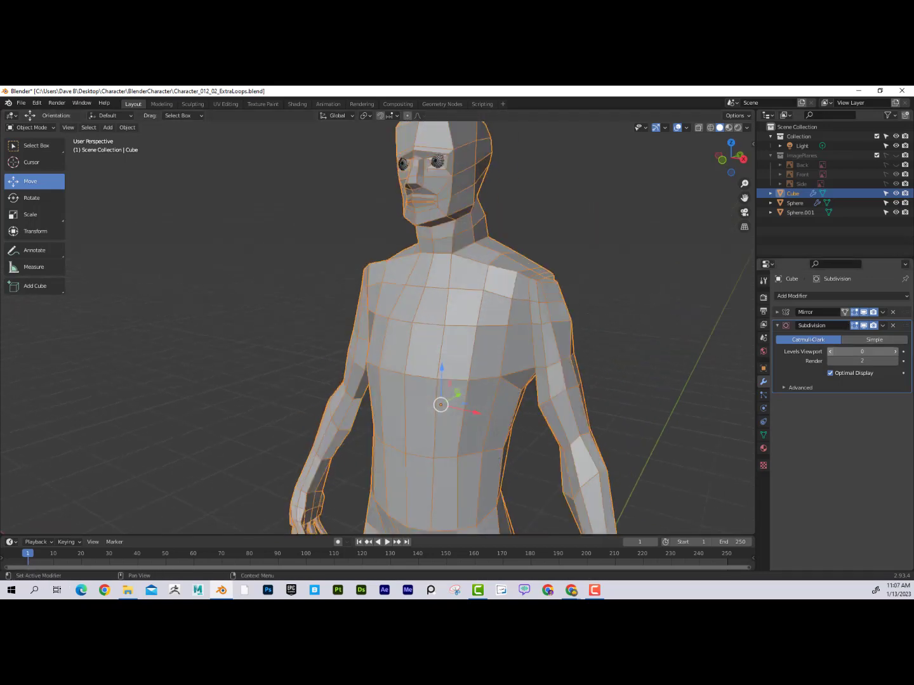
click(895, 351)
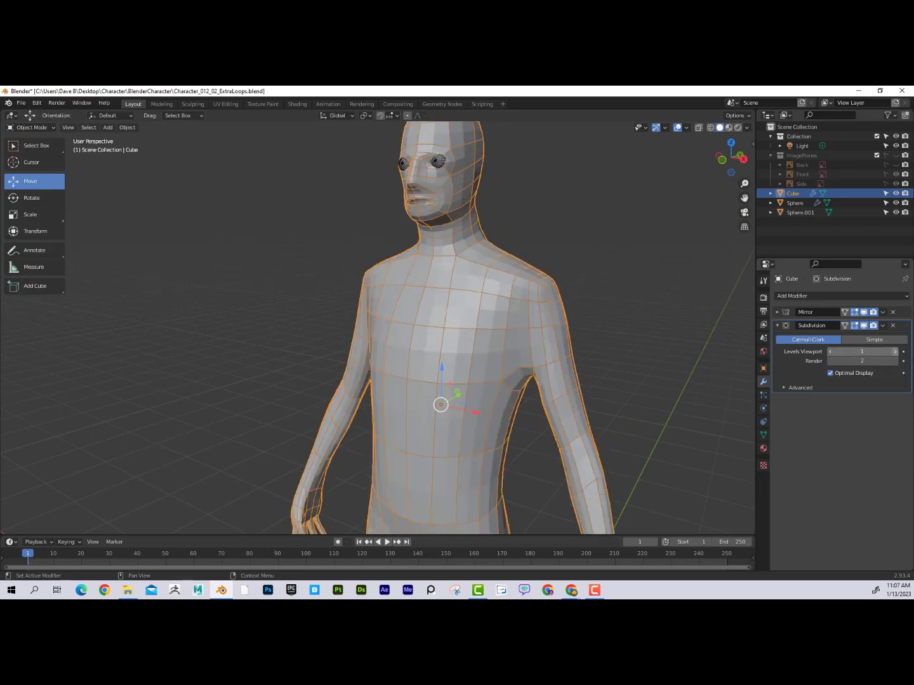
Set the render subdivision level to 1, apply the Subdivision modifier to the body mesh and deselect it.
click(831, 361)
middle_drag(632, 306, 550, 286)
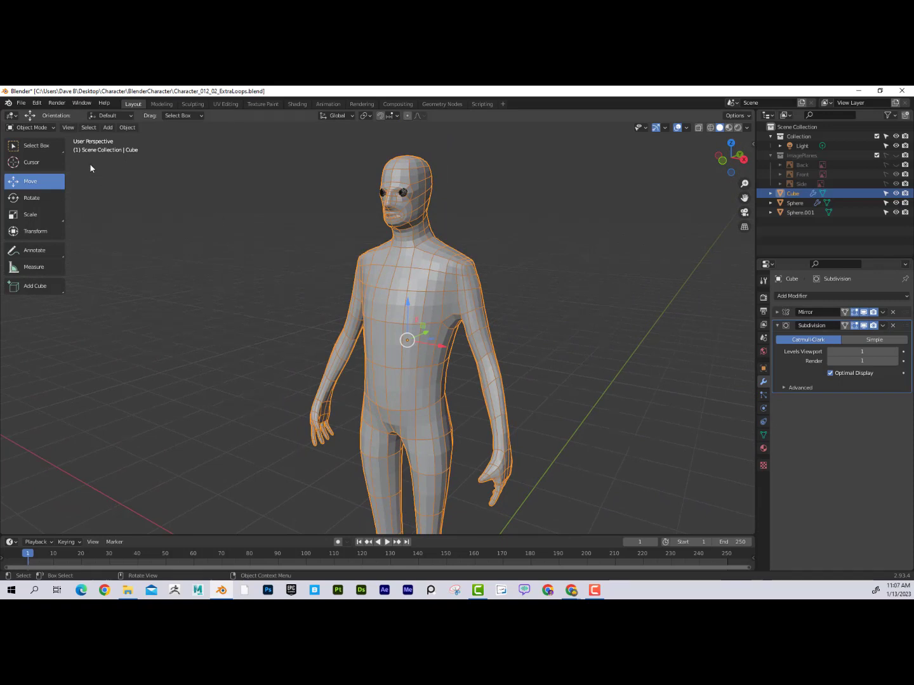
click(882, 326)
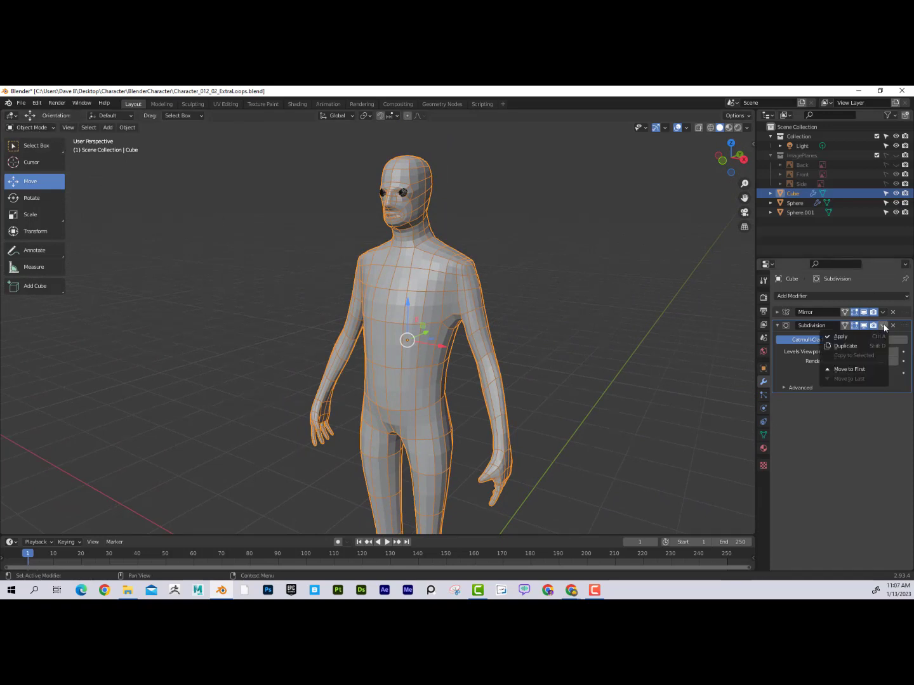
click(854, 336)
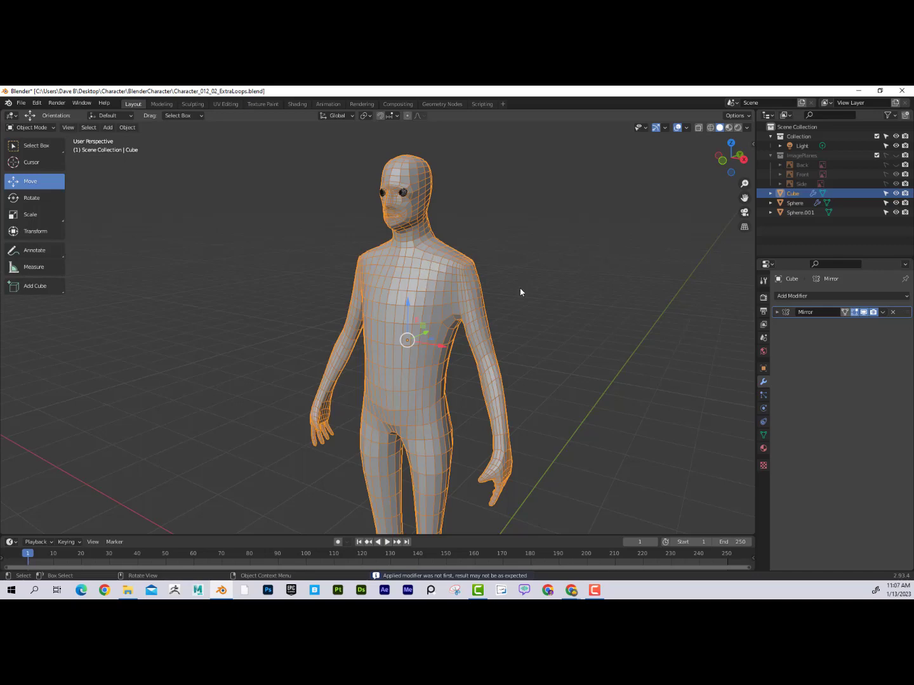
middle_drag(521, 292, 452, 193)
click(557, 300)
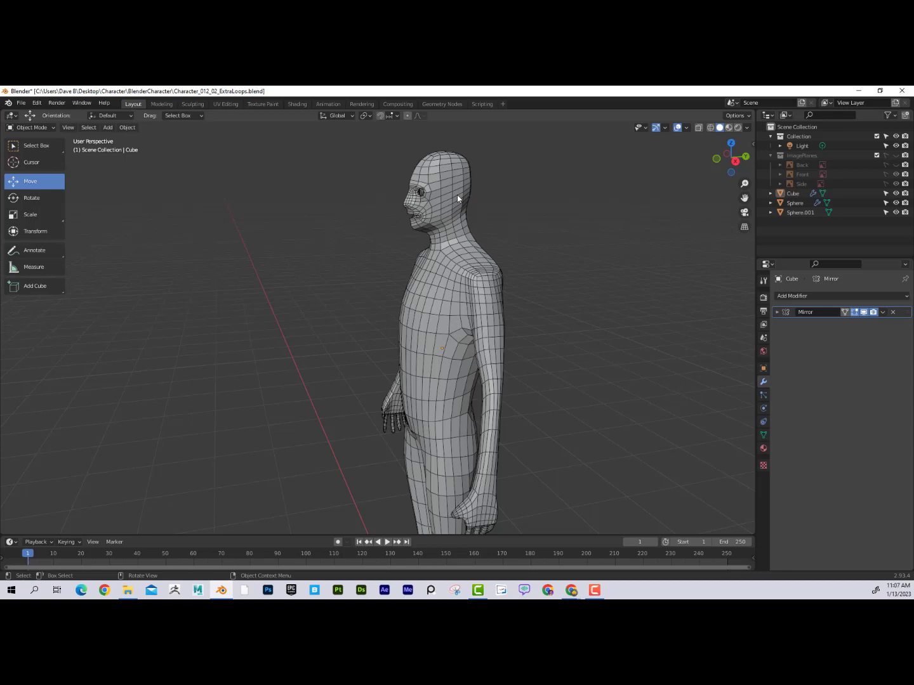
Show the ImagePlanes reference collection and compare the body with it in the side and front views.
middle_drag(558, 243, 606, 225)
click(895, 155)
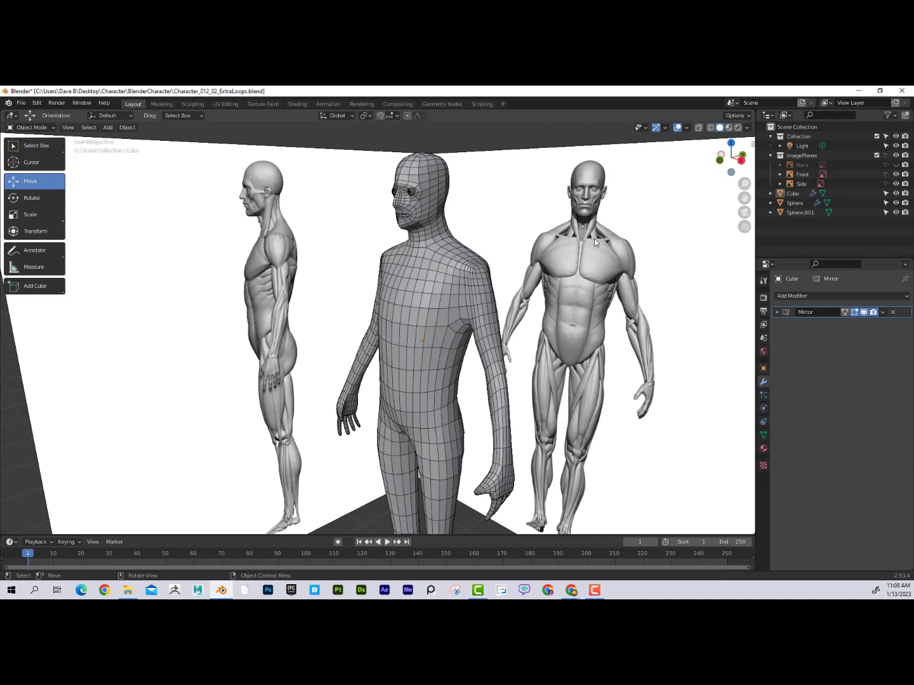
key(KP_3)
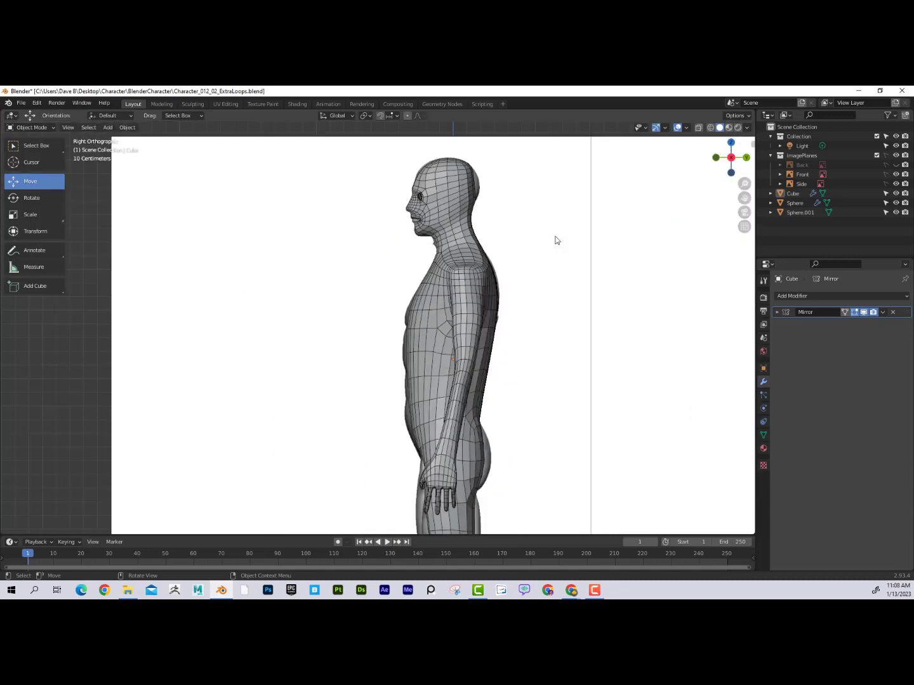
key(KP_1)
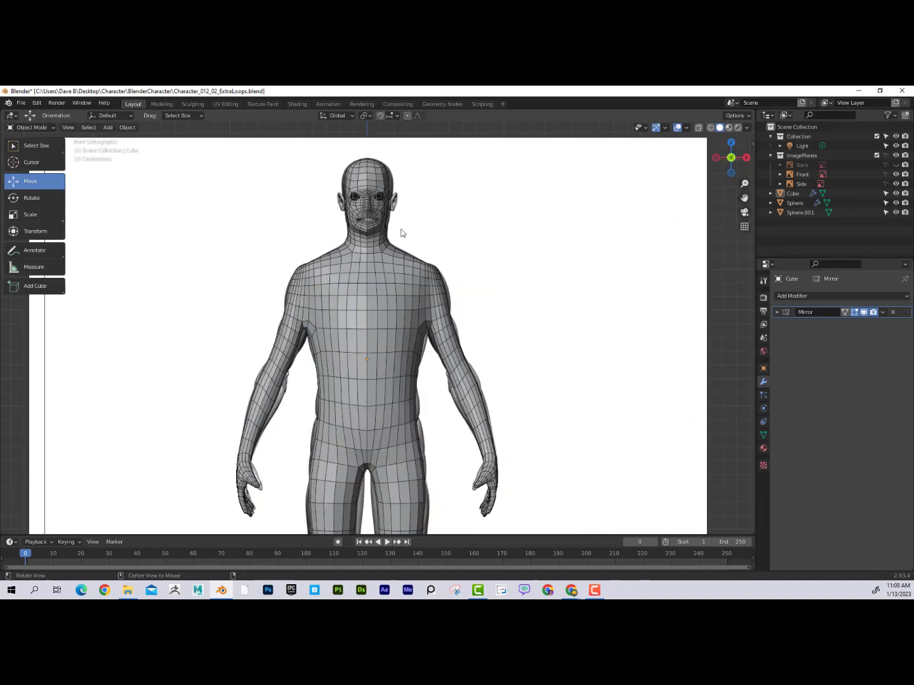
middle_drag(402, 232, 456, 275)
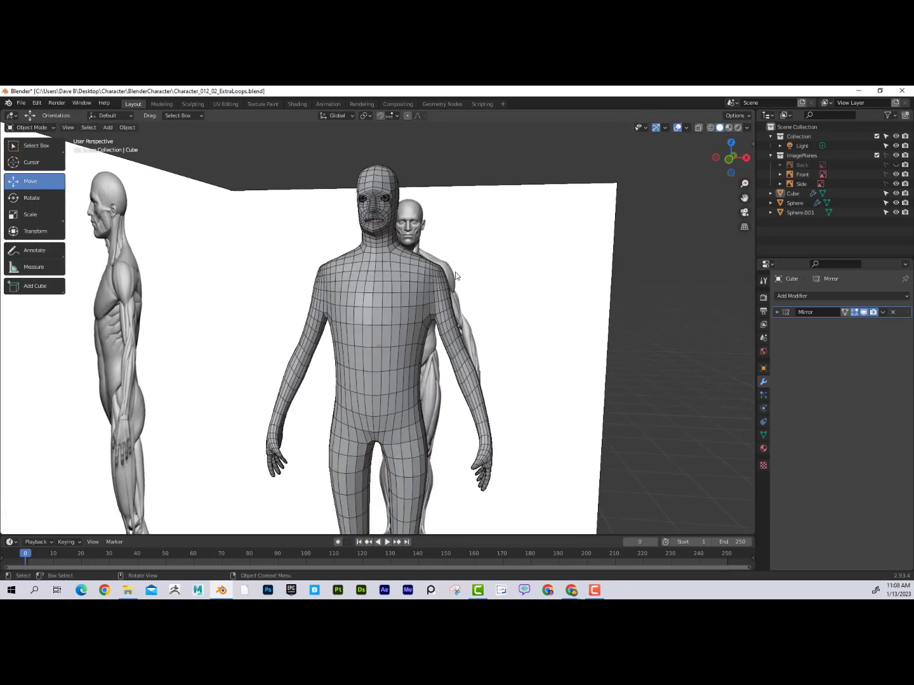
key(KP_3)
key(KP_1)
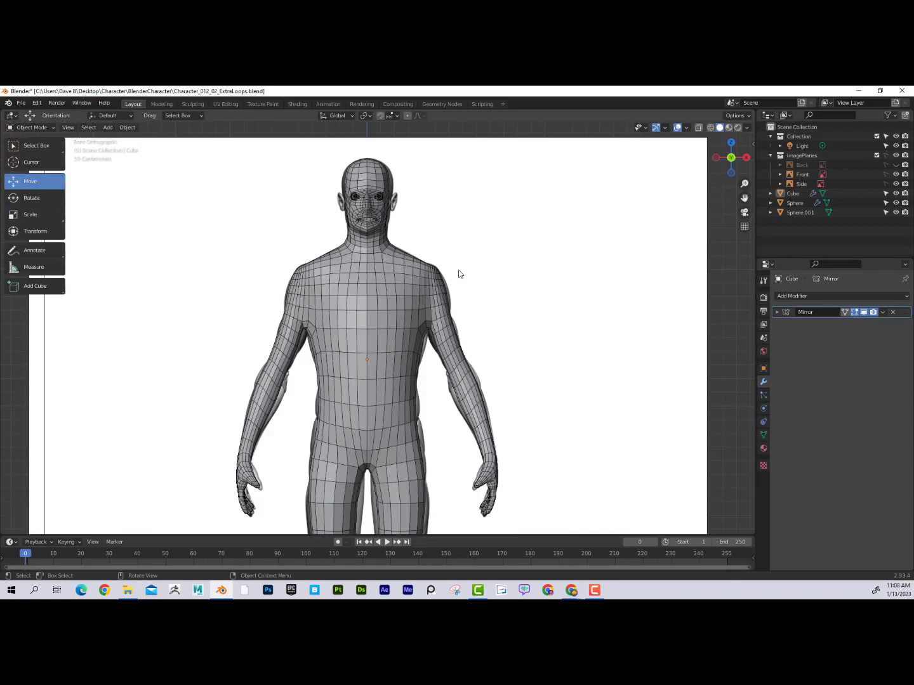
Select the body mesh and enter Edit Mode with the head in close view.
click(445, 291)
scroll(456, 267, up, 6)
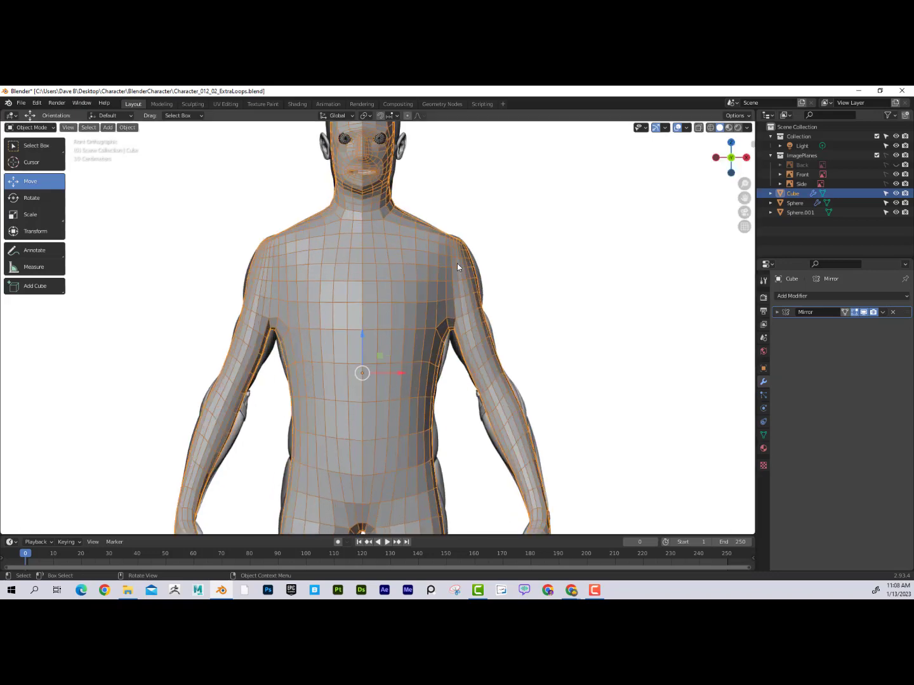
shift+scroll(445, 269, up, 4)
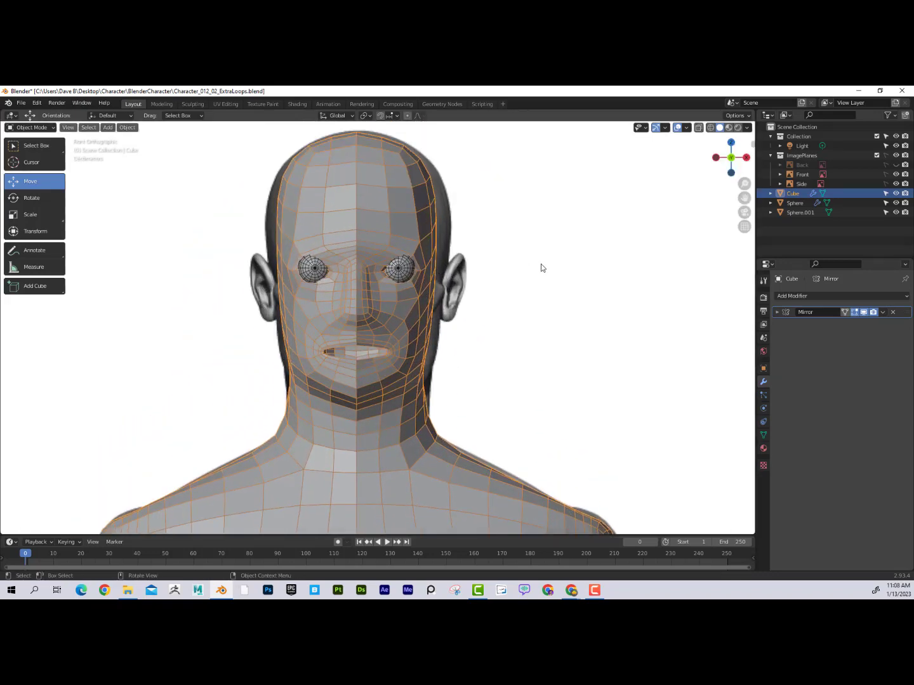
middle_drag(540, 268, 507, 266)
key(Tab)
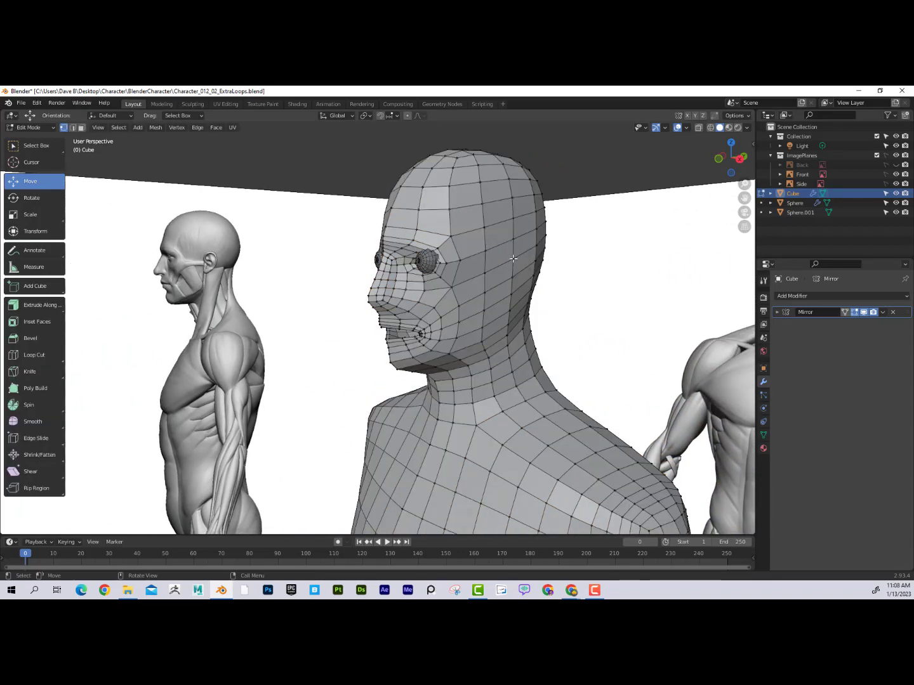
Try to pull single vertices on the side of the head outward toward the reference outline.
click(512, 259)
middle_drag(564, 277, 585, 278)
key(KP_3)
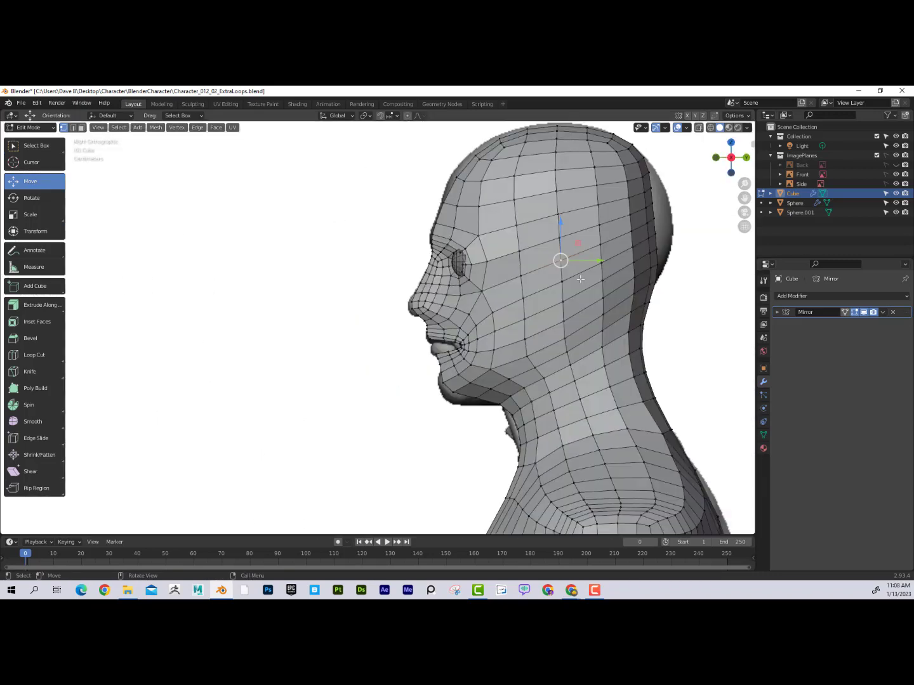
key(KP_1)
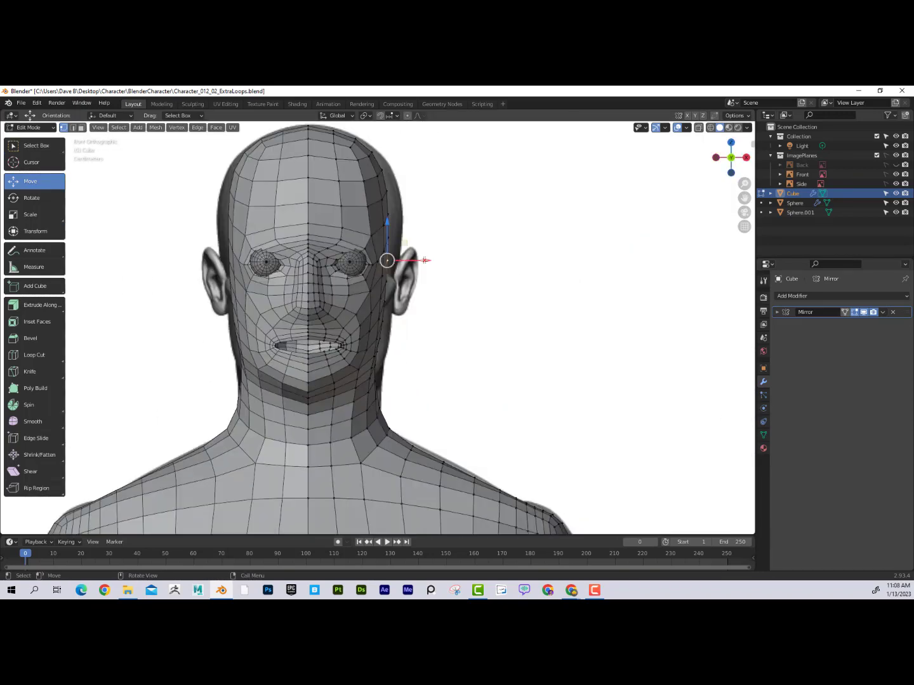
drag(426, 260, 433, 237)
click(388, 238)
middle_drag(494, 278, 513, 259)
click(536, 264)
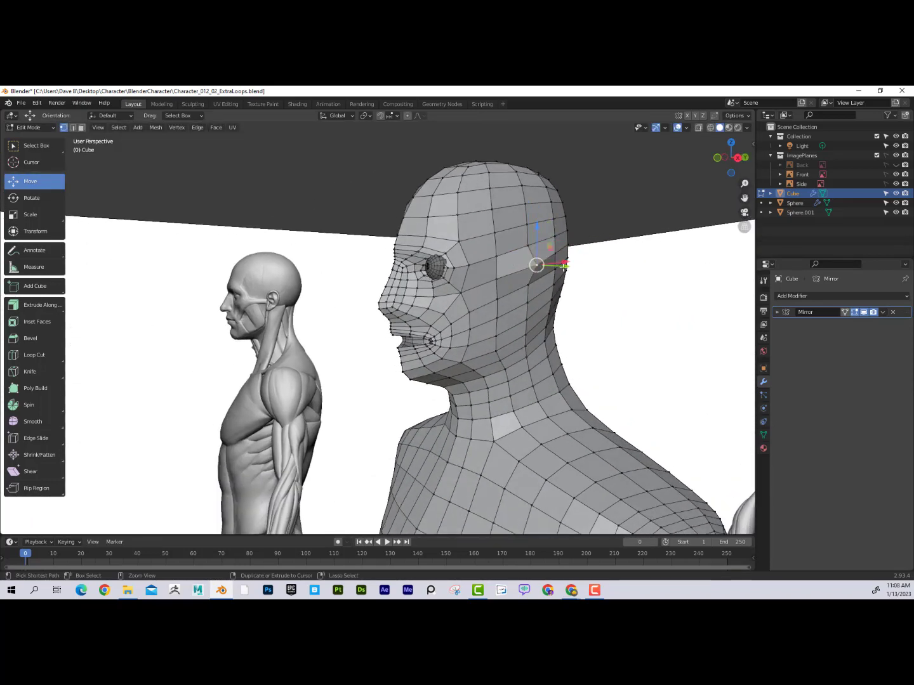
drag(563, 267, 552, 267)
middle_drag(573, 274, 593, 282)
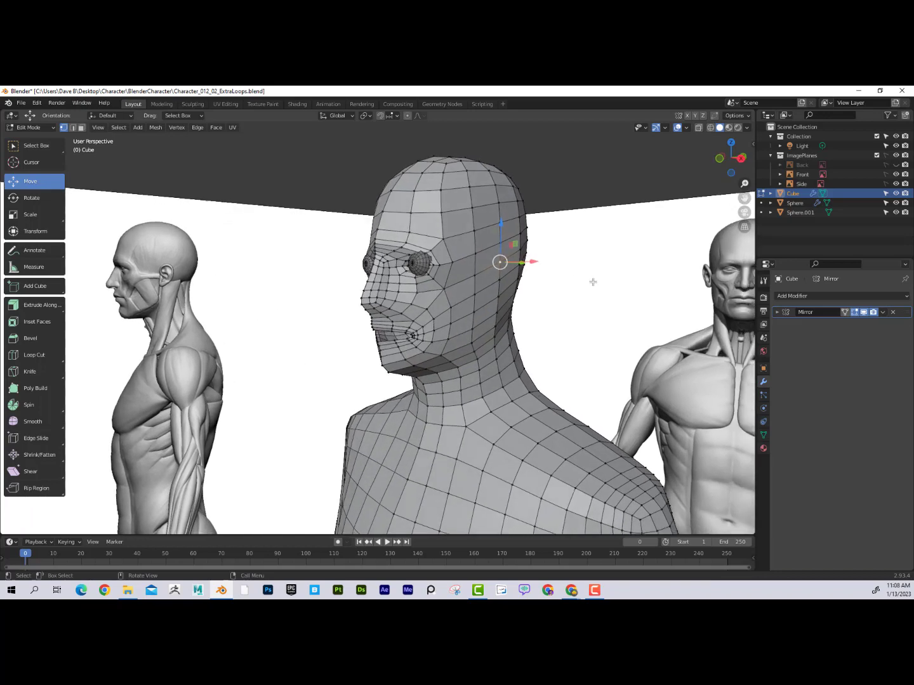
Turn on proportional editing and pull two side-of-head vertices outward along X by about 0.023 m and 0.005 m with proportional size 0.164.
click(407, 115)
middle_drag(505, 172, 492, 250)
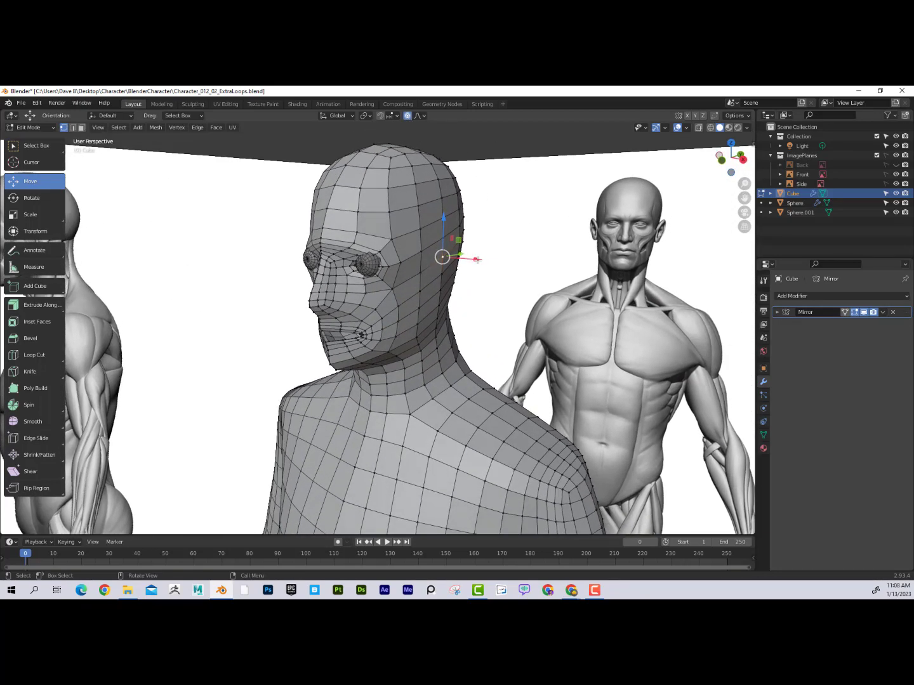
mouse_move(479, 260)
mouse_down()
mouse_move(497, 262)
mouse_move(477, 258)
mouse_move(493, 266)
mouse_move(486, 262)
mouse_up()
right_click(490, 262)
scroll(477, 258, up, 13)
scroll(476, 257, up, 7)
scroll(479, 259, down, 3)
scroll(491, 265, down, 5)
scroll(492, 265, down, 7)
scroll(493, 266, up, 10)
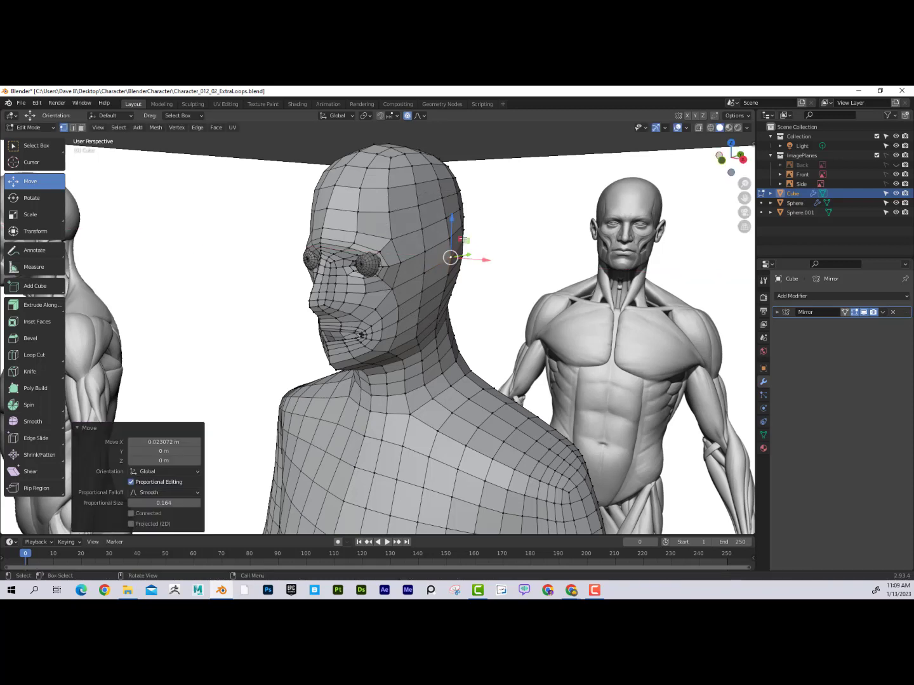
click(447, 217)
drag(481, 218, 483, 218)
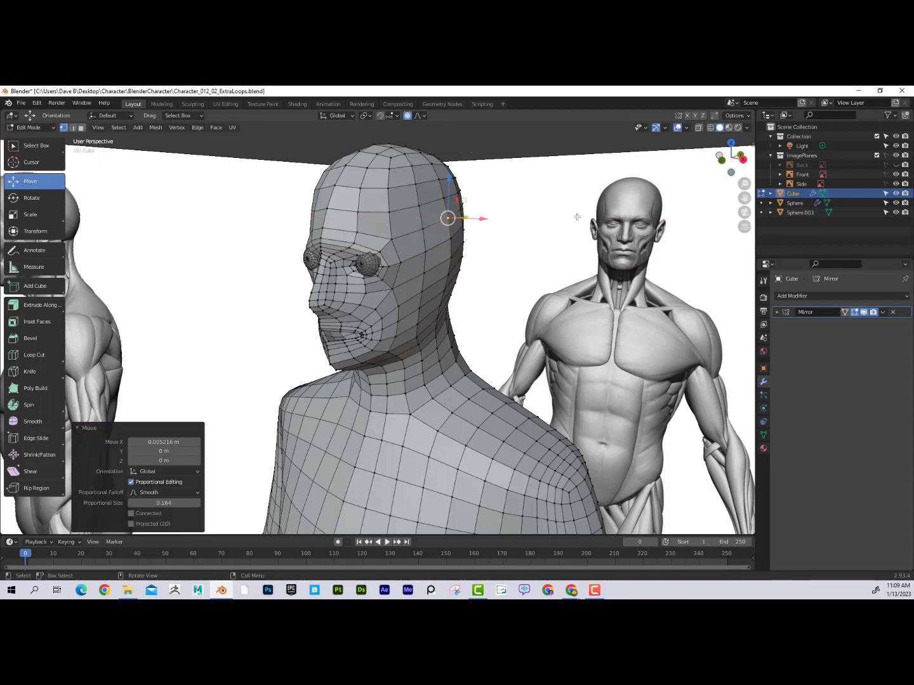
In front view, pull the upper skull outward about 0.006 m along X and raise the crown about 0.006 m along Z with proportional size 0.112.
key(KP_3)
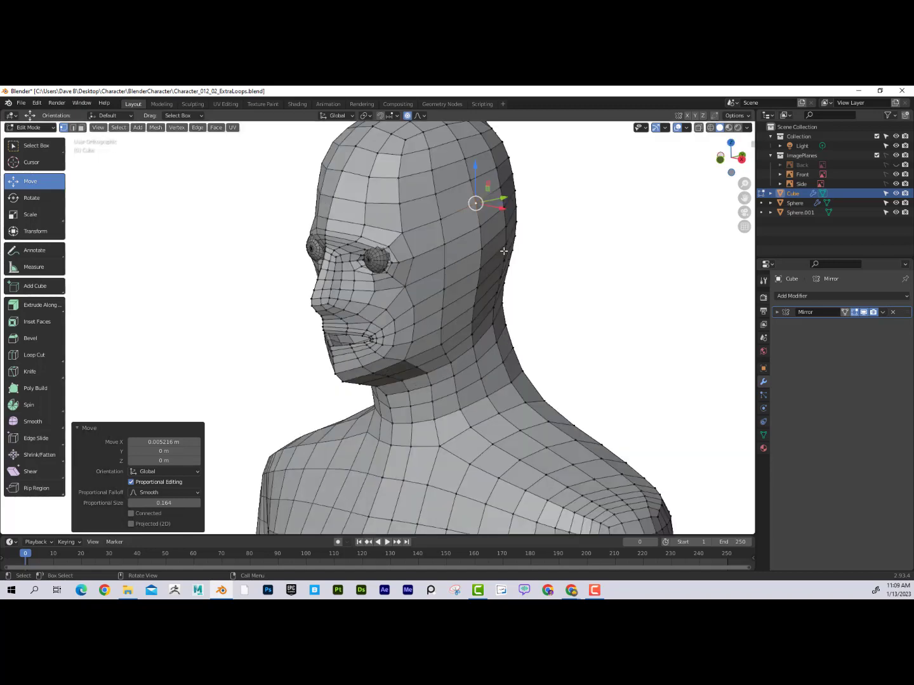
key(KP_1)
drag(406, 224, 400, 185)
click(359, 178)
scroll(407, 189, up, 4)
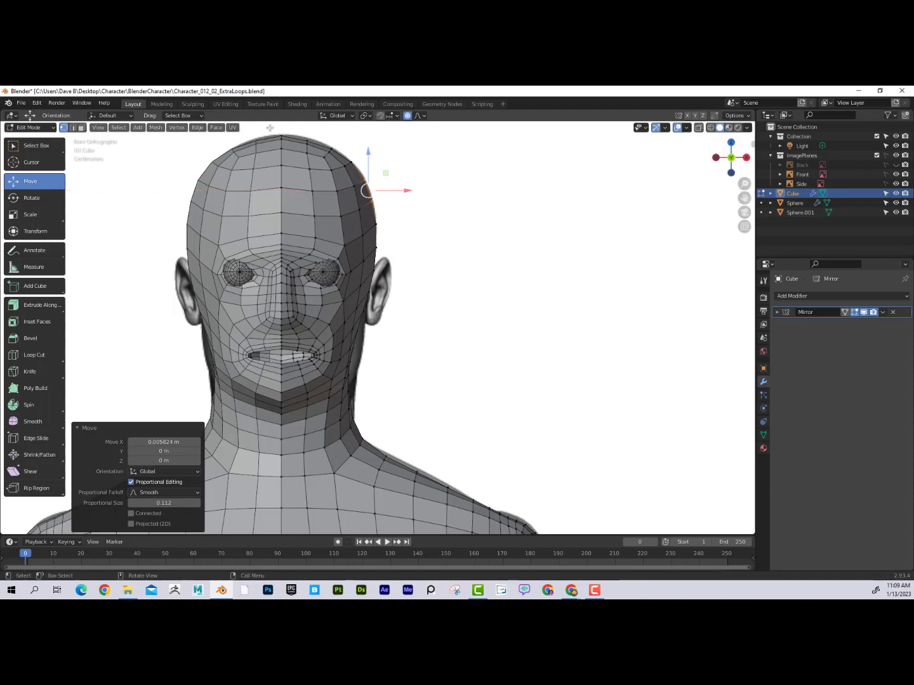
click(302, 132)
drag(308, 127, 310, 123)
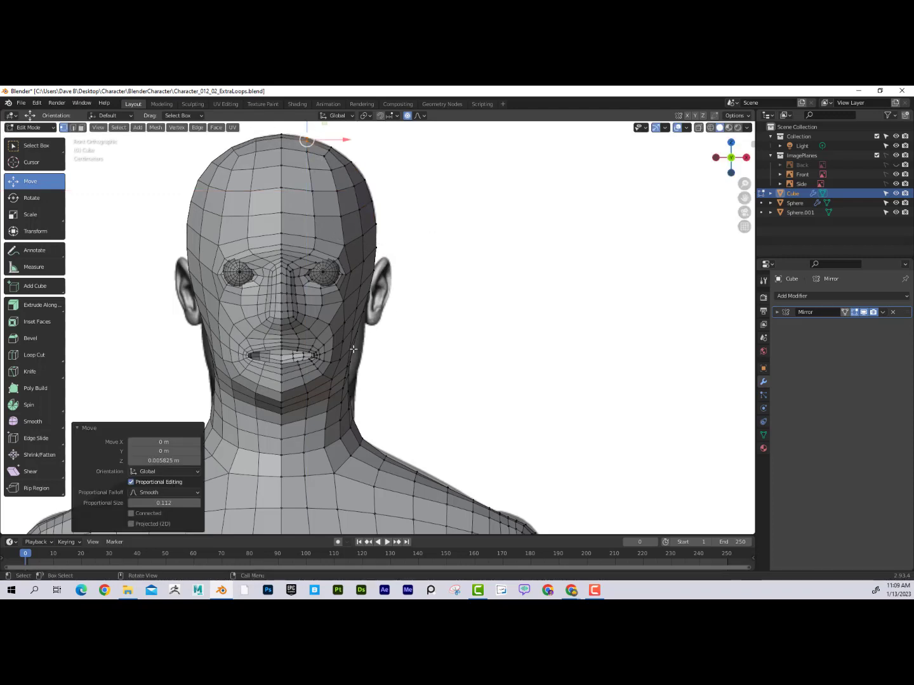
Pull the vertices along the side of the jaw and upper neck outward to match the front reference outline.
click(353, 348)
drag(386, 348, 393, 349)
drag(361, 314, 385, 382)
click(352, 398)
click(354, 378)
click(405, 337)
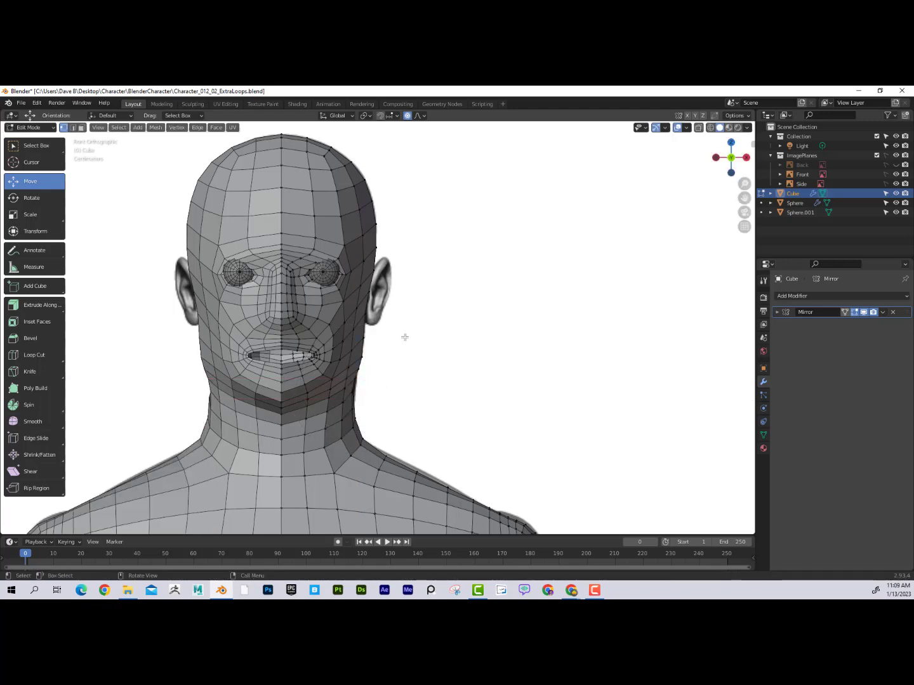
Turn on X-ray shading and raise the centre vertex under the chin about 0.004 m along Z with proportional size 0.112.
click(361, 337)
drag(380, 337, 382, 338)
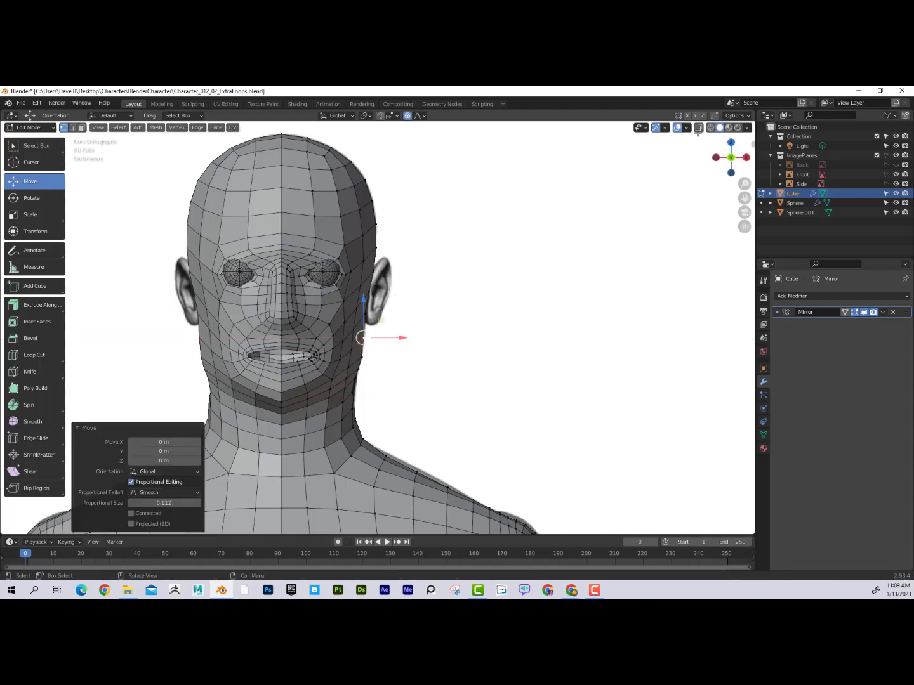
click(697, 128)
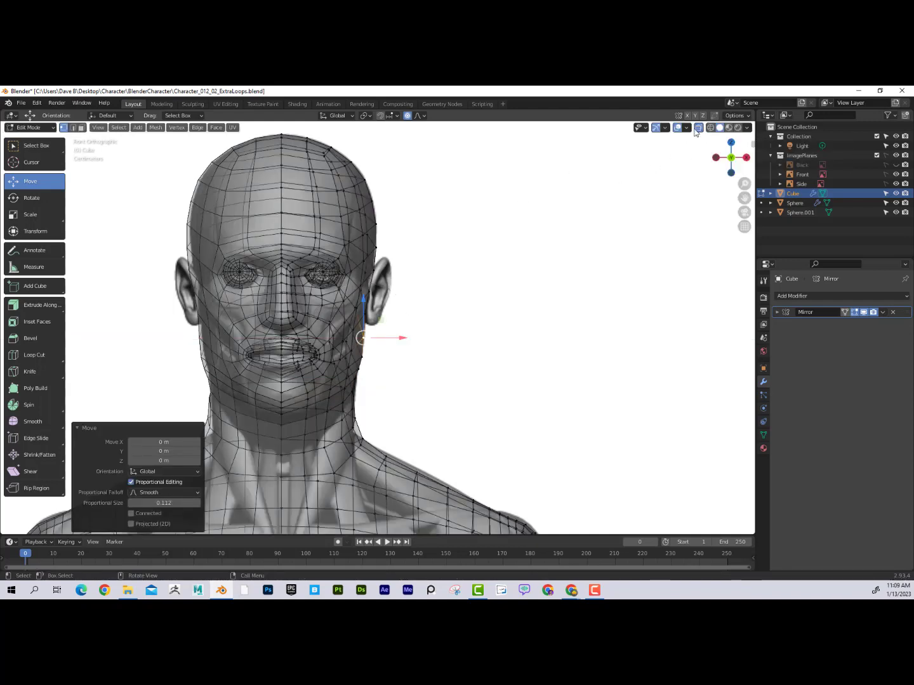
click(282, 425)
drag(280, 397, 280, 394)
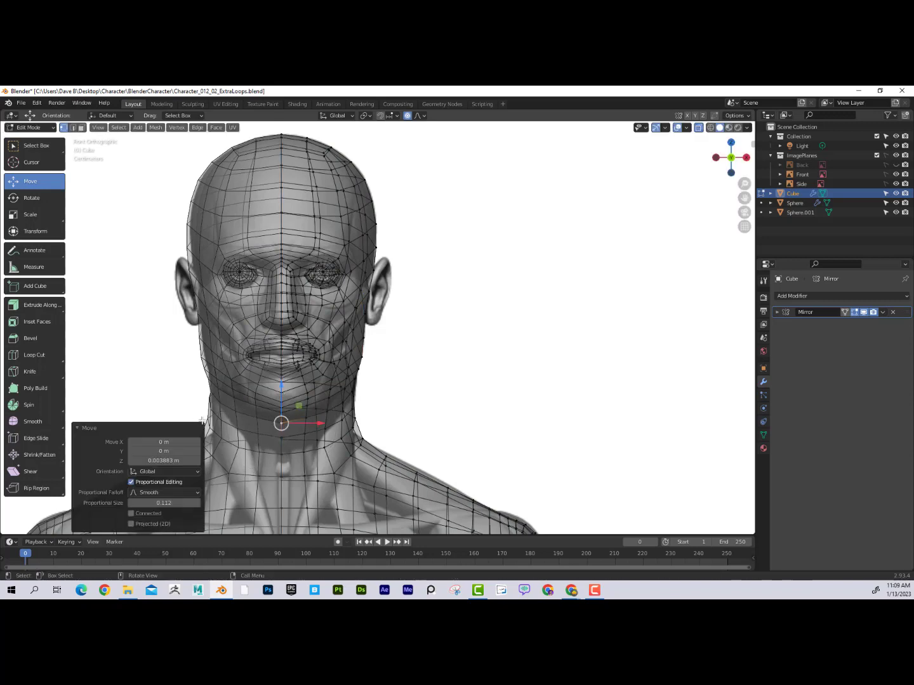
Pull the vertex on the side of the lower neck inward about 0.004 m along X to match the front reference.
click(354, 429)
drag(389, 428, 384, 428)
click(355, 428)
middle_drag(456, 433, 457, 425)
middle_drag(512, 378, 513, 379)
key(KP_1)
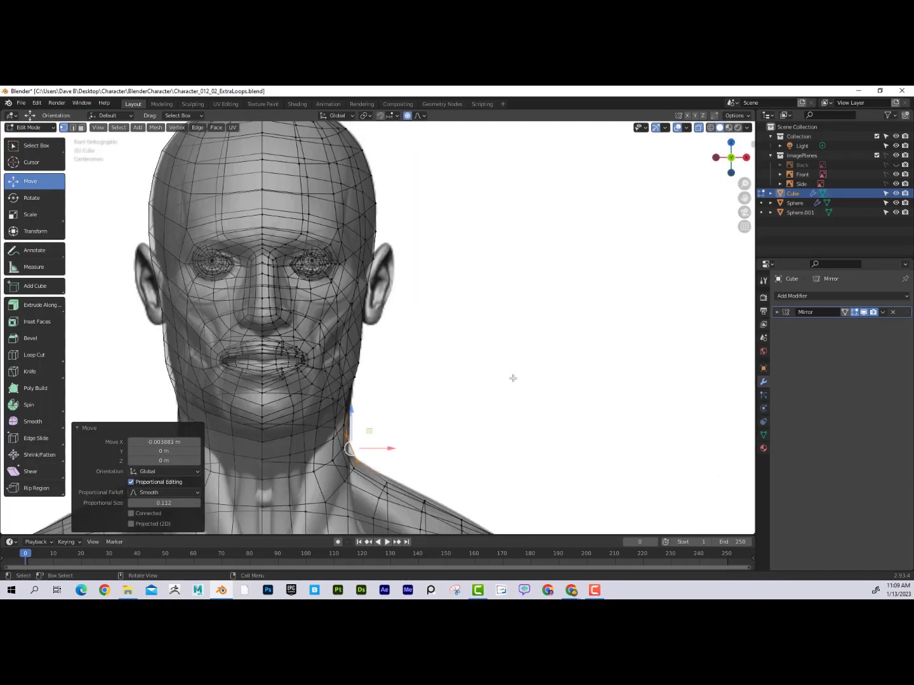
Nudge the trapezius vertex between the neck and shoulder slightly upward along Z toward the reference outline.
shift+middle_drag(495, 429, 493, 312)
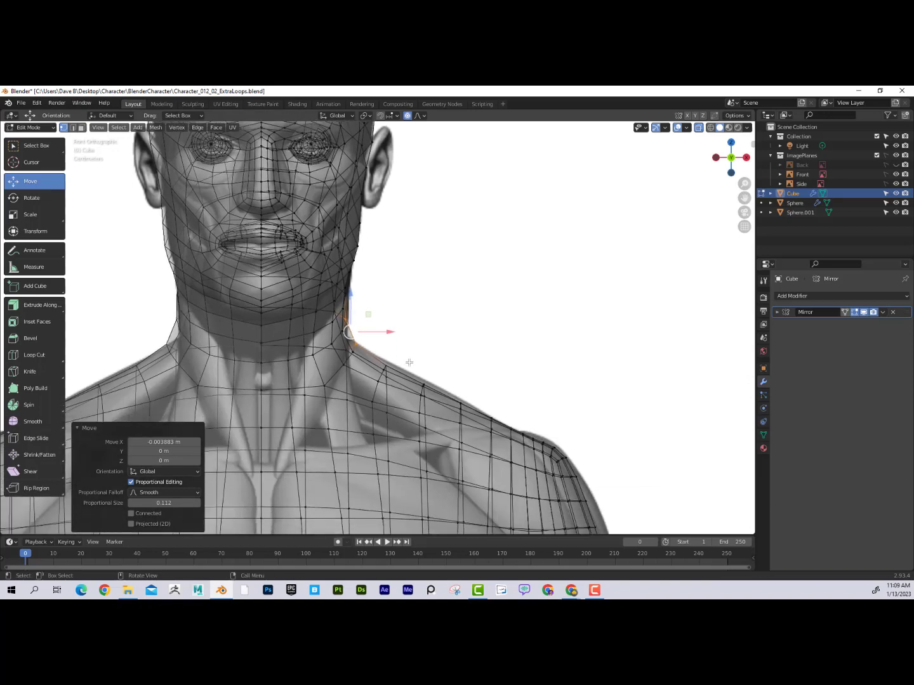
click(423, 385)
drag(425, 353, 425, 352)
click(427, 349)
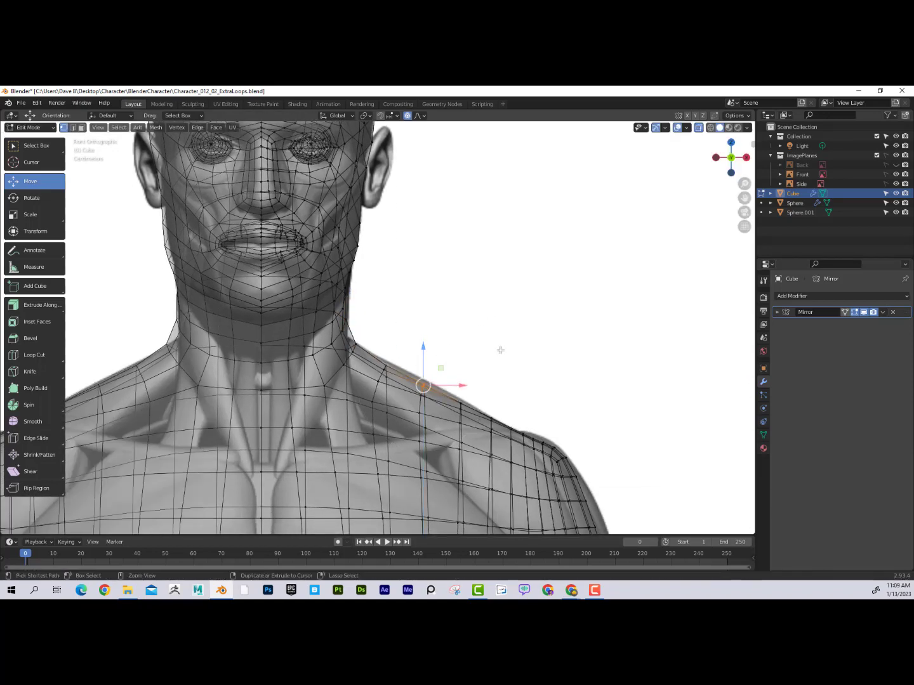
Pull the outer upper-arm vertices below the shoulder outward about 0.01 m along X with proportional size 0.112.
scroll(510, 357, down, 4)
scroll(462, 366, up, 2)
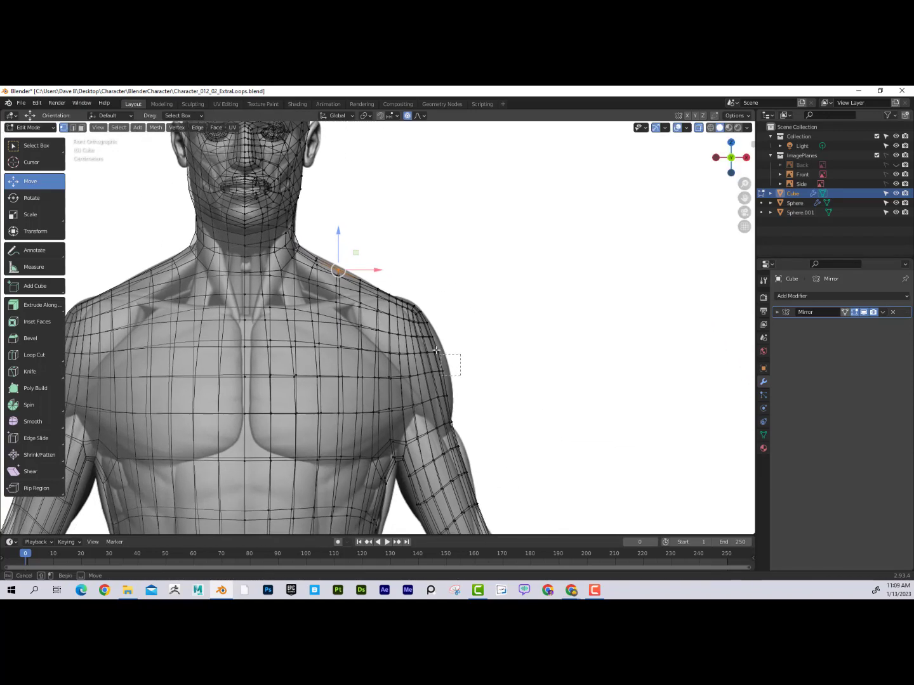
alt+click(439, 365)
drag(473, 363, 485, 363)
drag(456, 418, 479, 396)
Pull the outer upper-thigh vertices outward about 0.024 m and the lower ones about 0.022 m along X with proportional size 0.239.
shift+middle_drag(504, 398, 505, 301)
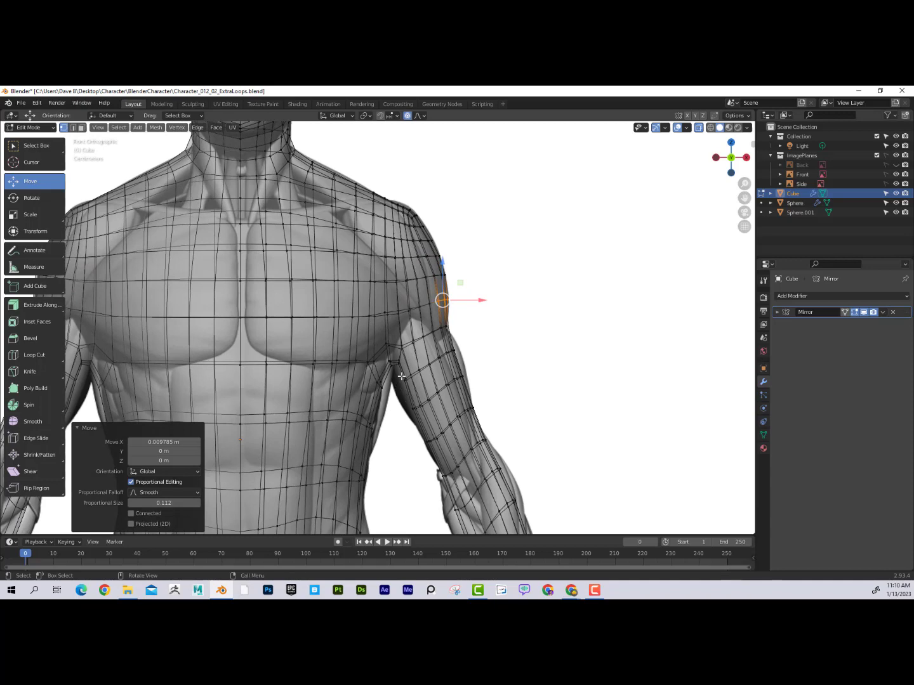
scroll(402, 377, down, 3)
shift+middle_drag(423, 410, 423, 316)
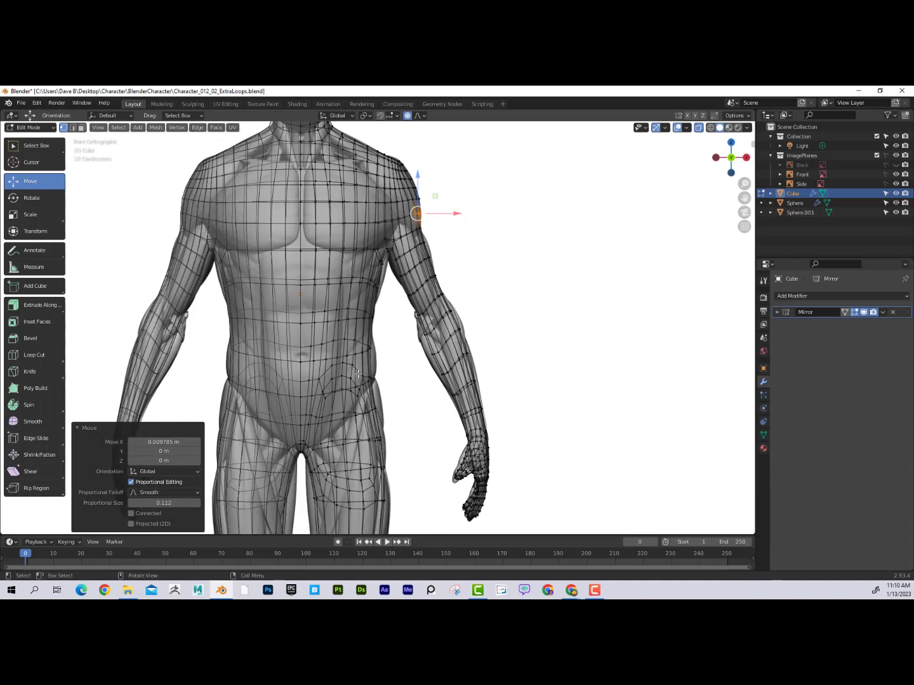
drag(362, 334, 408, 345)
drag(358, 369, 417, 434)
shift+scroll(384, 391, down, 5)
scroll(419, 399, down, 4)
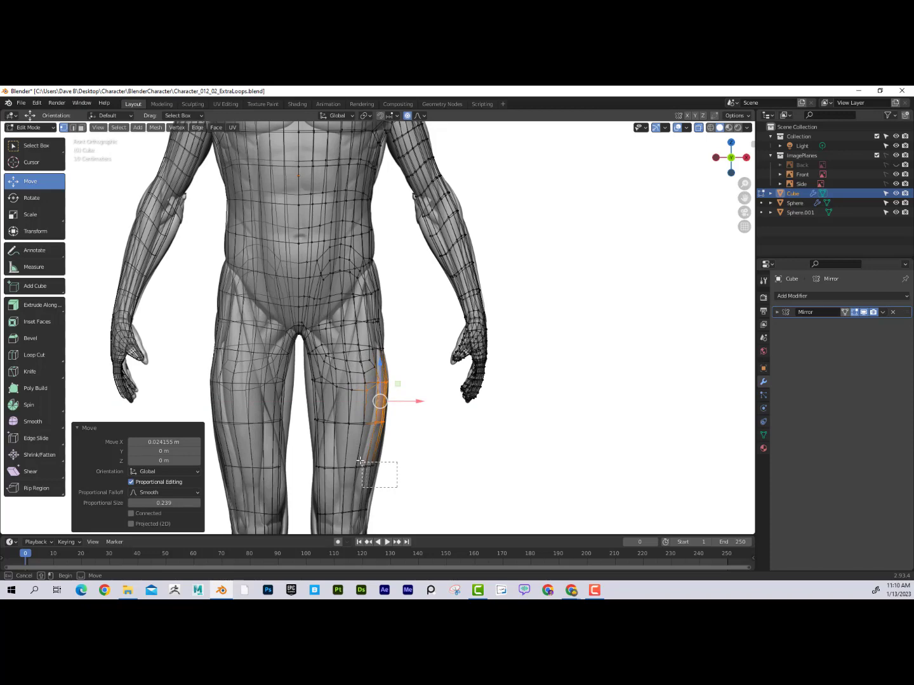
drag(360, 462, 412, 465)
Move the inner upper-thigh vertices along X and pull the inner lower-thigh vertex about 0.007 m toward the midline.
shift+middle_drag(358, 411, 354, 377)
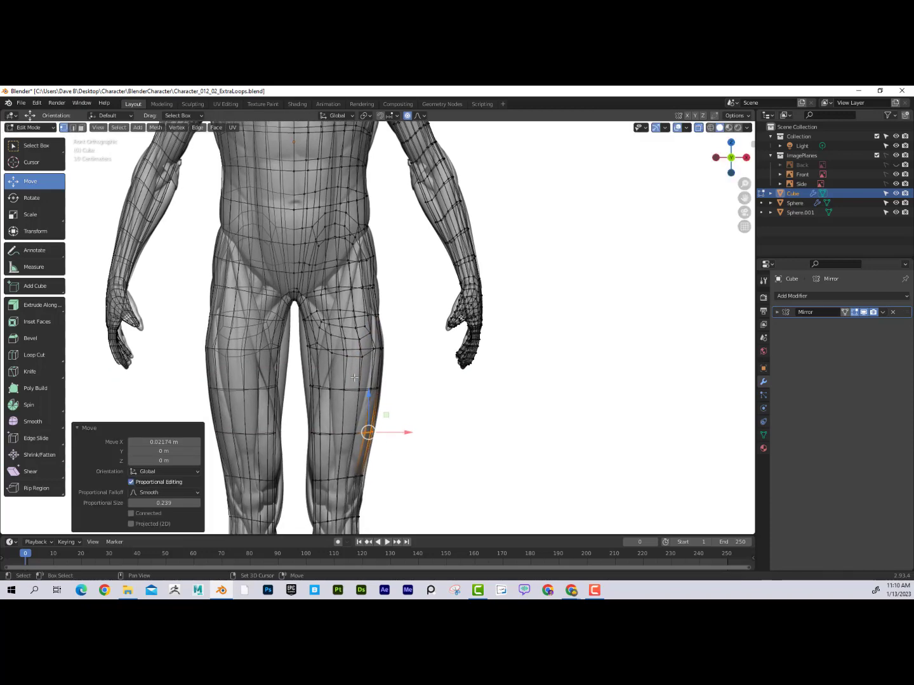
drag(309, 349, 330, 388)
key(g)
key(x)
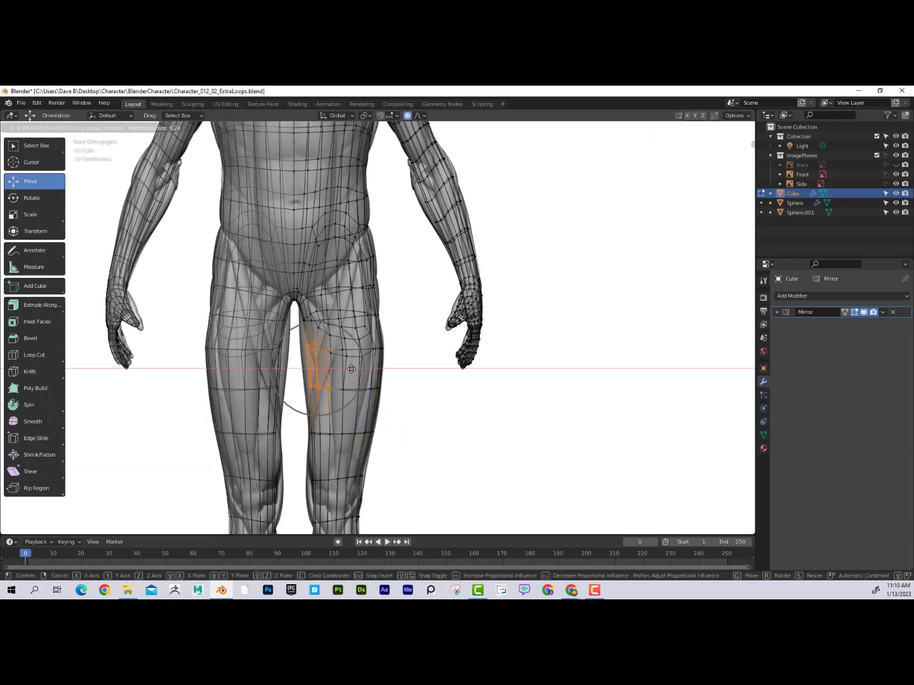
click(333, 394)
click(314, 434)
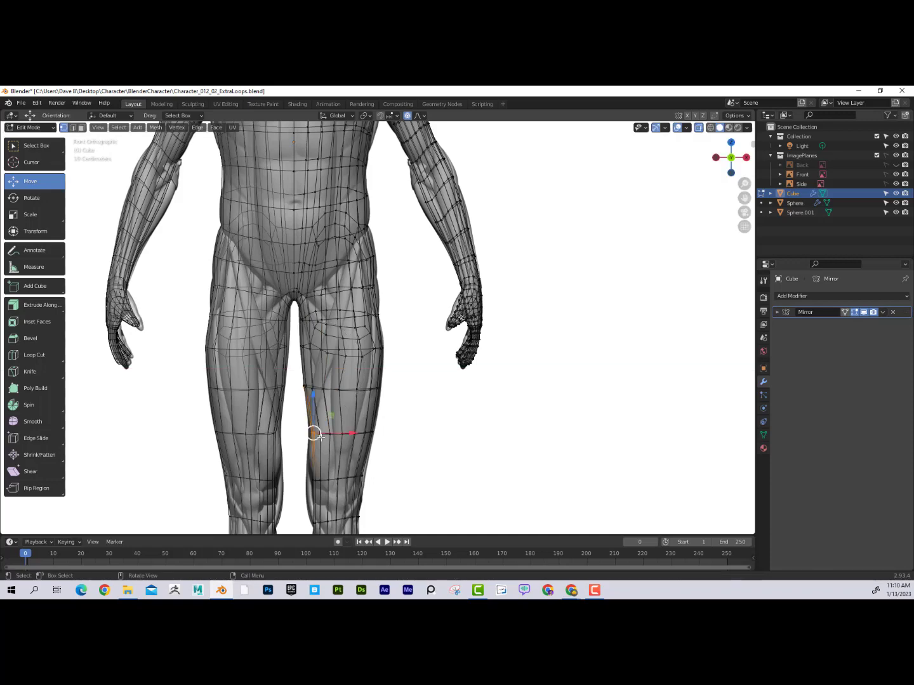
drag(336, 433, 334, 433)
Move the vertices on the inner side of the knee along X to match the front reference outline.
shift+middle_drag(334, 433, 338, 342)
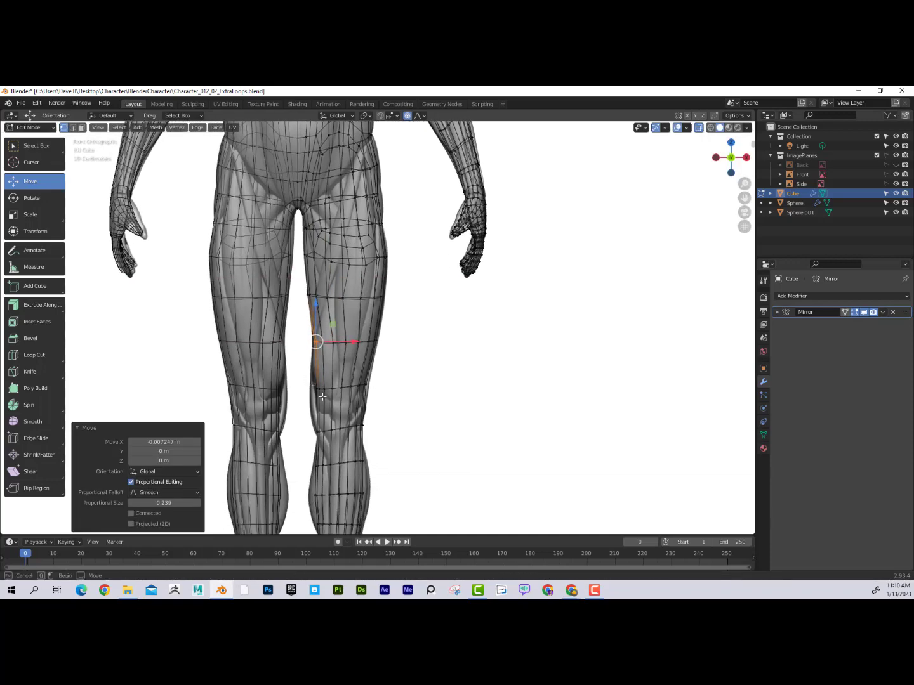
drag(309, 380, 352, 391)
key(g)
key(x)
Try adjusting the upper-calf vertices, undo the last change and clear the selection.
shift+middle_drag(384, 399, 389, 318)
drag(313, 399, 415, 419)
key(ctrl+z)
click(481, 414)
Pull the outer thumb-base vertices about 0.014 m along X toward the thigh to match the reference hand.
scroll(483, 415, down, 2)
scroll(482, 414, down, 4)
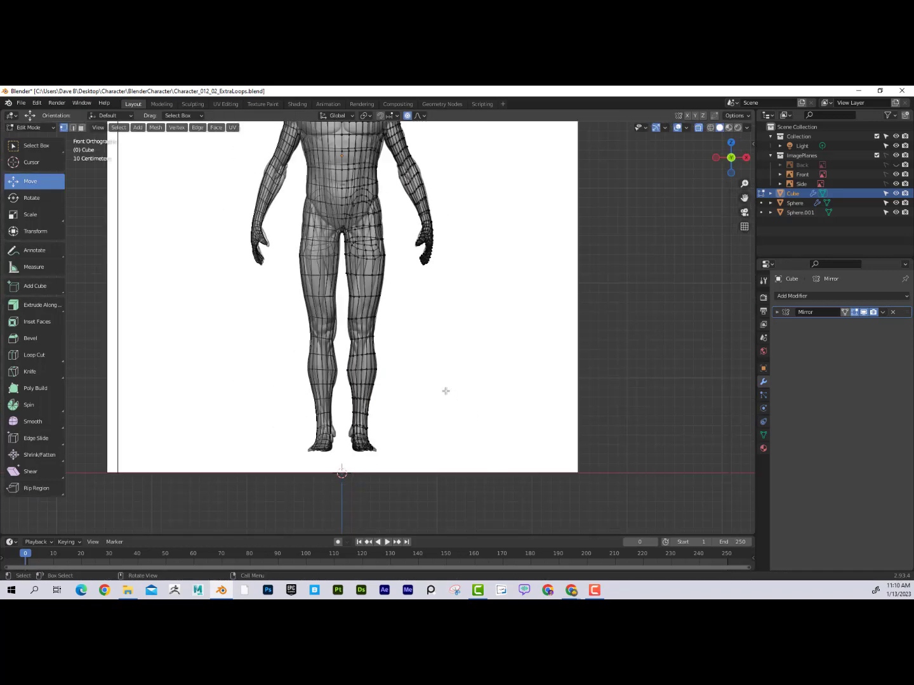
scroll(461, 384, up, 4)
scroll(463, 317, up, 5)
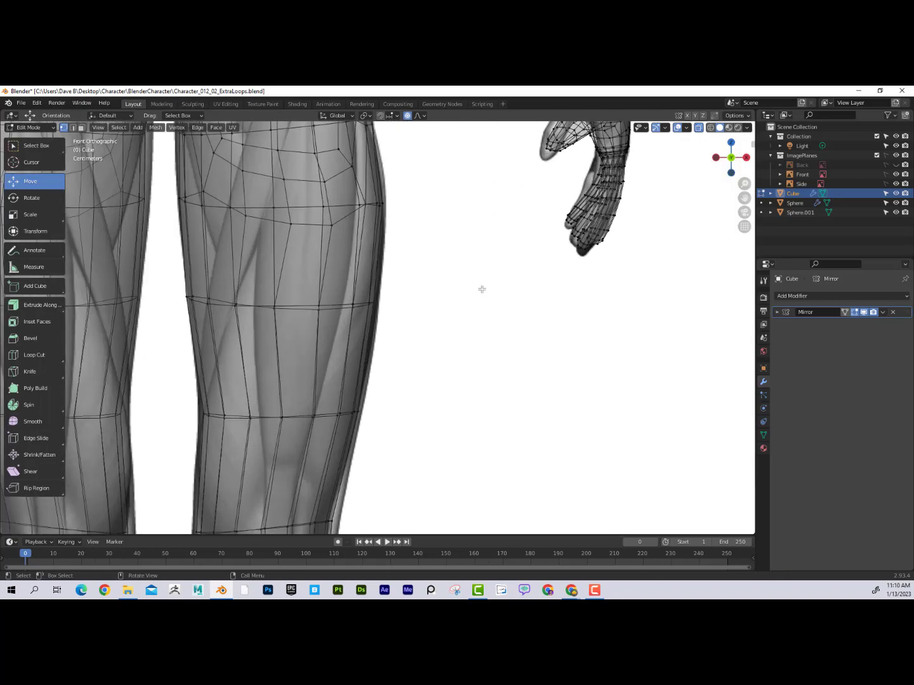
shift+middle_drag(527, 238, 416, 285)
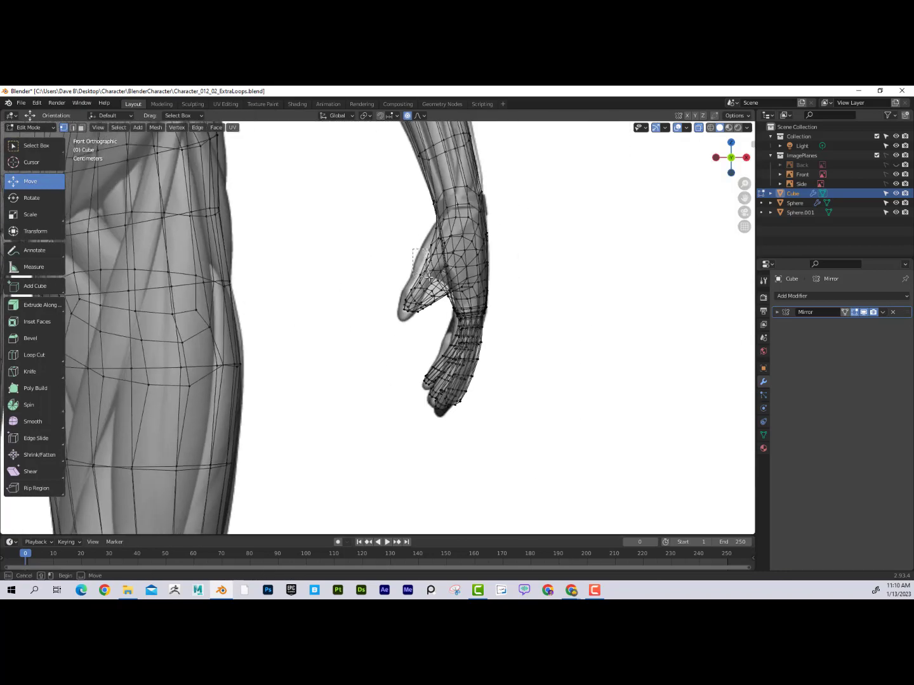
drag(429, 277, 430, 278)
key(g)
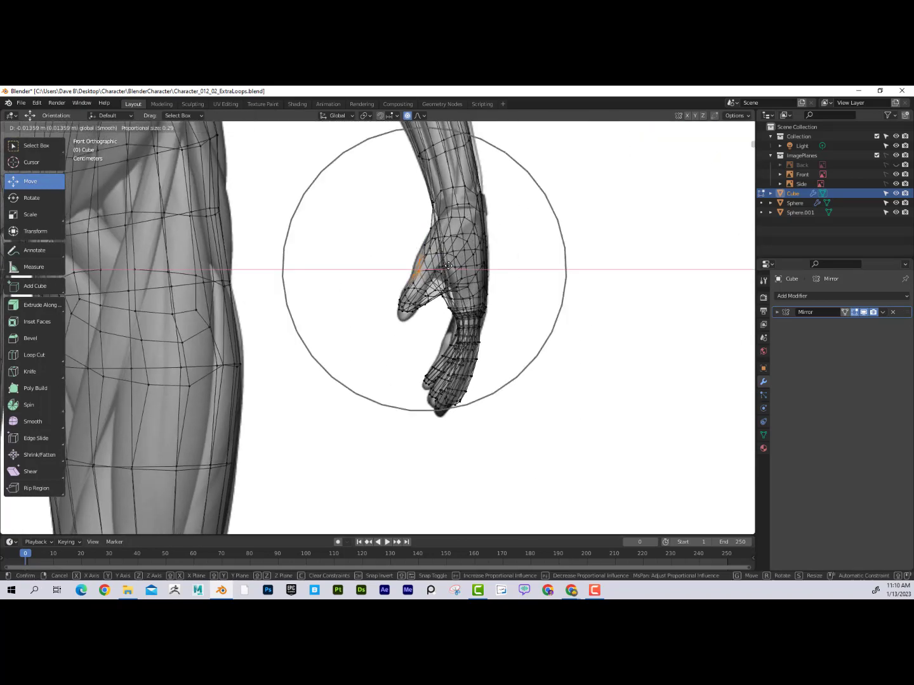
click(448, 265)
key(alt+a)
In front view, raise the palm vertex beside the thumb about 0.033 m along Z with proportional size 0.076.
scroll(456, 289, down, 3)
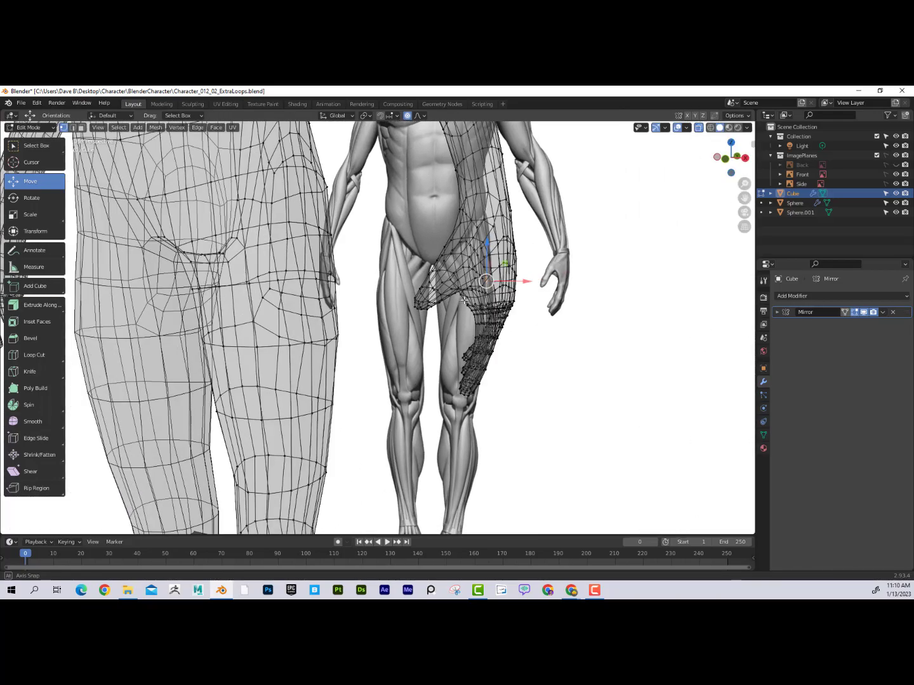
middle_drag(464, 300, 635, 233)
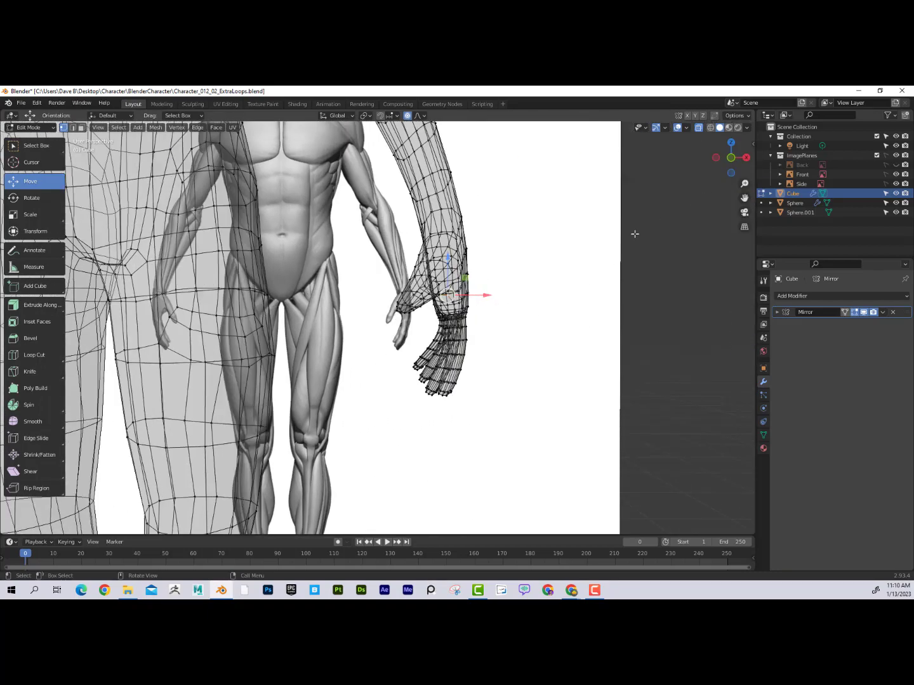
key(KP_1)
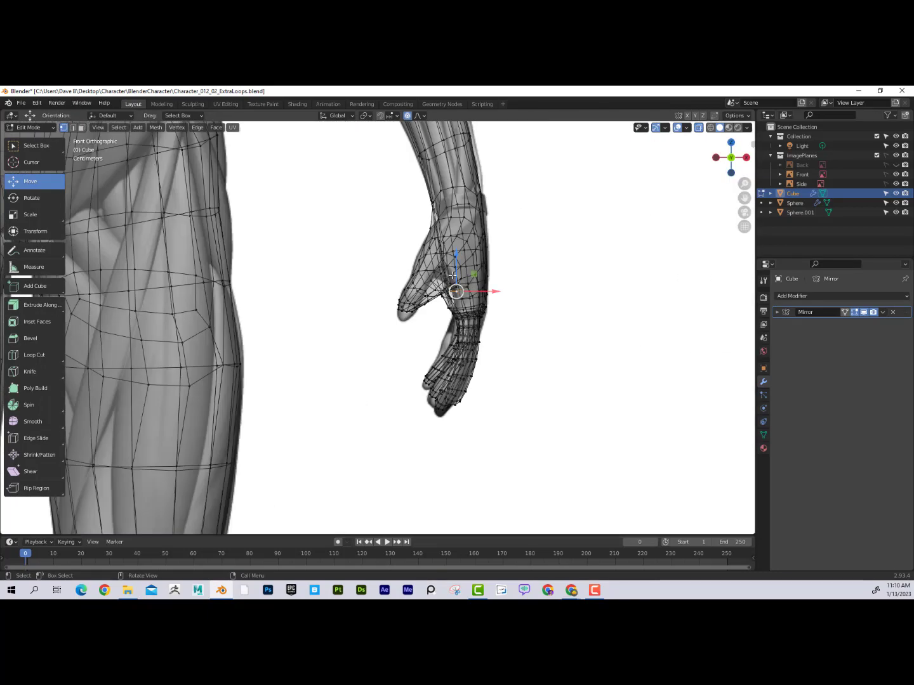
key(g)
key(z)
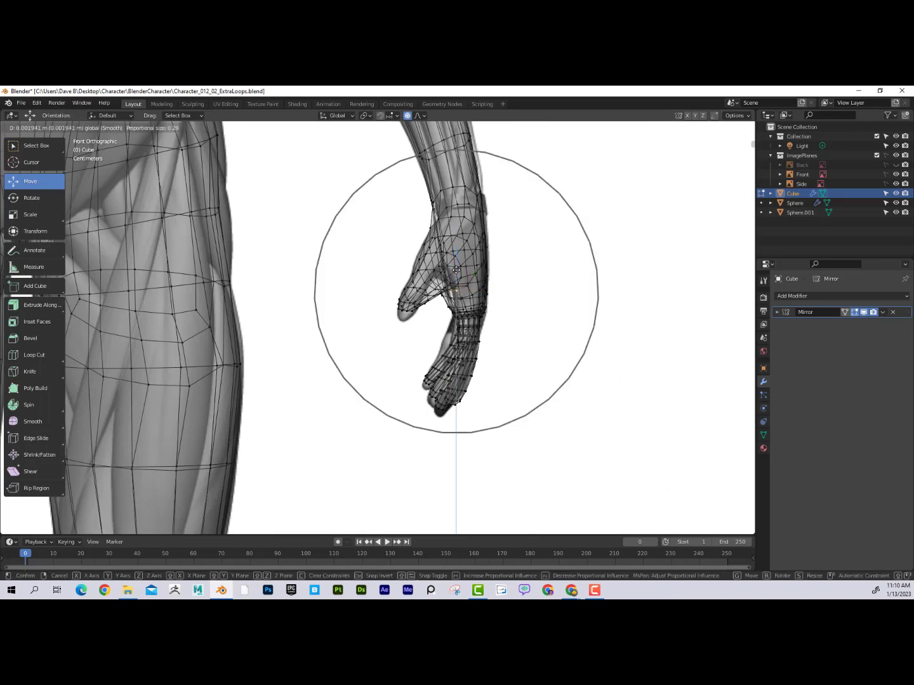
scroll(455, 270, down, 1)
scroll(454, 269, up, 9)
scroll(451, 267, up, 8)
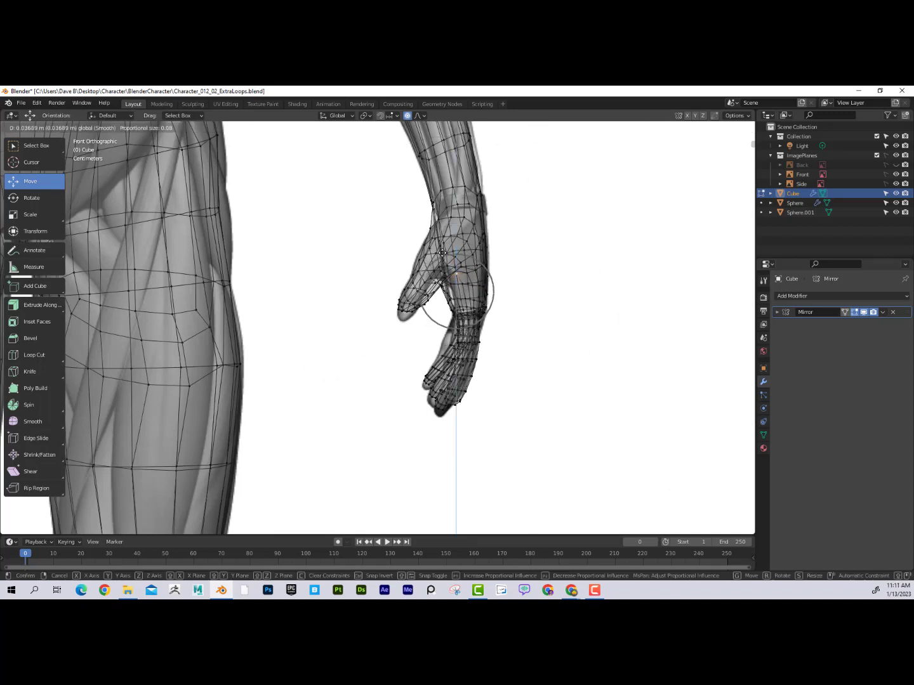
click(448, 283)
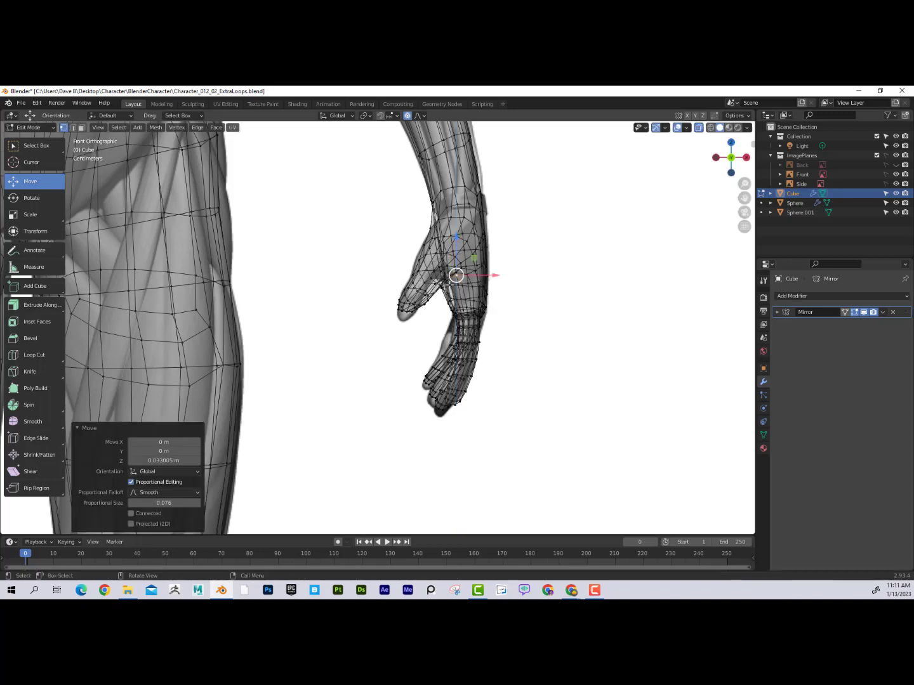
Move the palm-edge vertices beside the thumb web about 0.011 m outward along X and raise the thumb's inner vertex along Z.
key(g)
key(x)
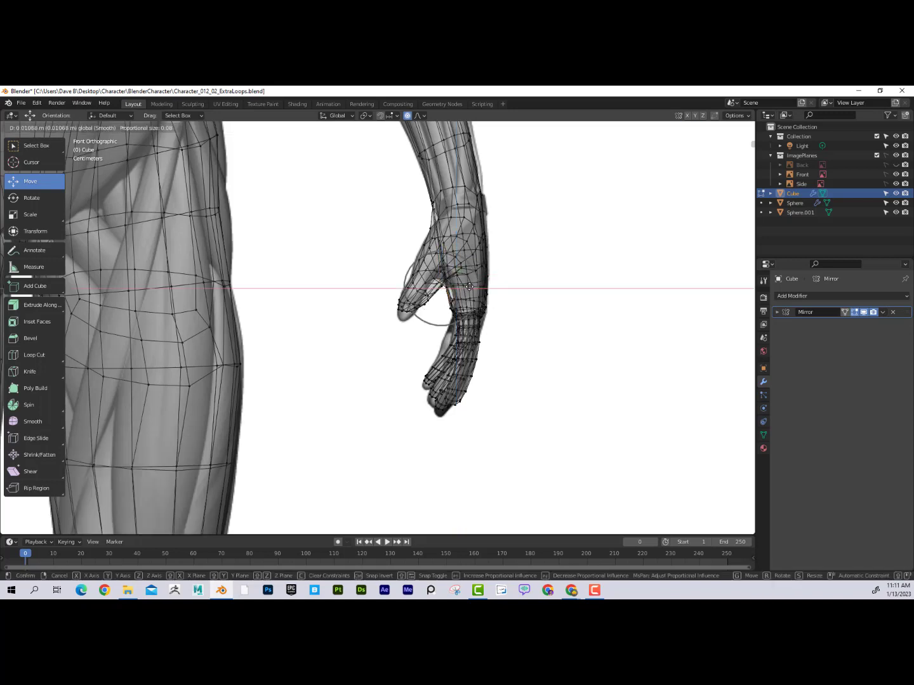
click(469, 286)
click(436, 283)
key(g)
key(z)
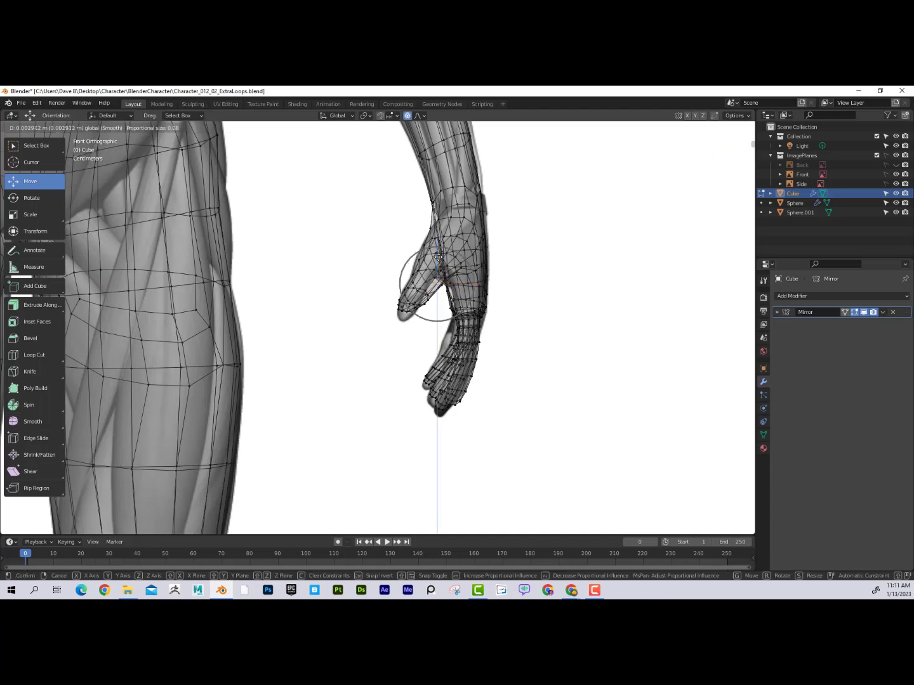
click(437, 252)
Lower the thumb tip about 0.017 m along Z and pull the inner thumb vertex about 0.006 m along X toward the thigh.
click(406, 311)
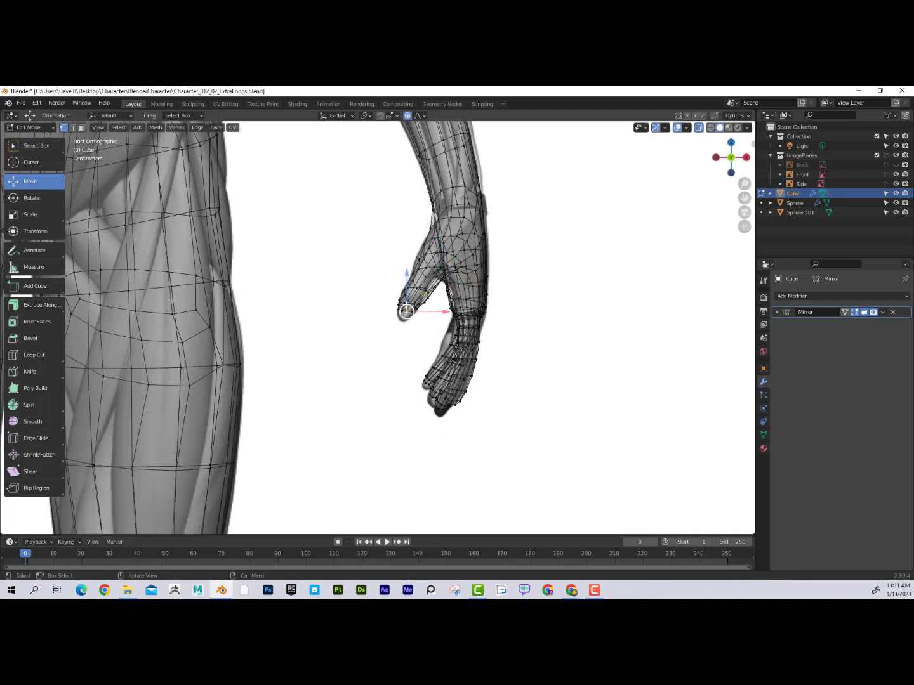
key(g)
key(z)
click(404, 288)
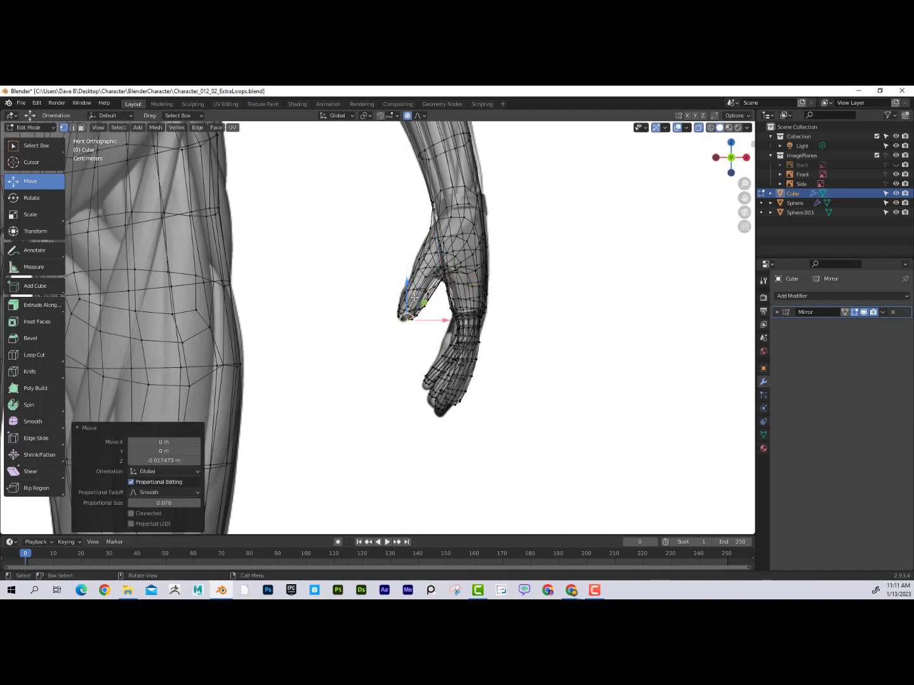
click(424, 289)
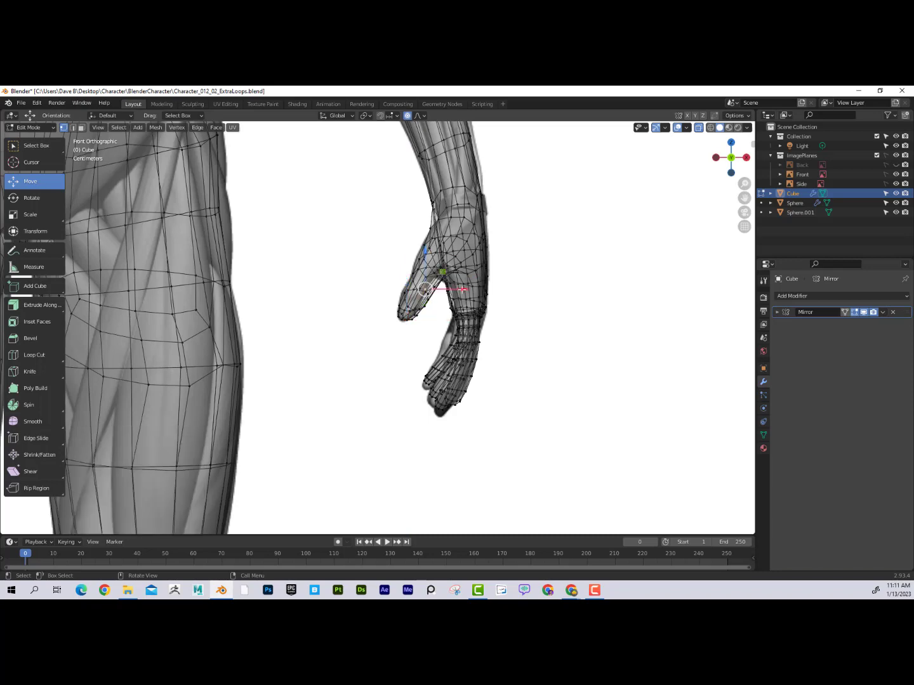
key(g)
key(x)
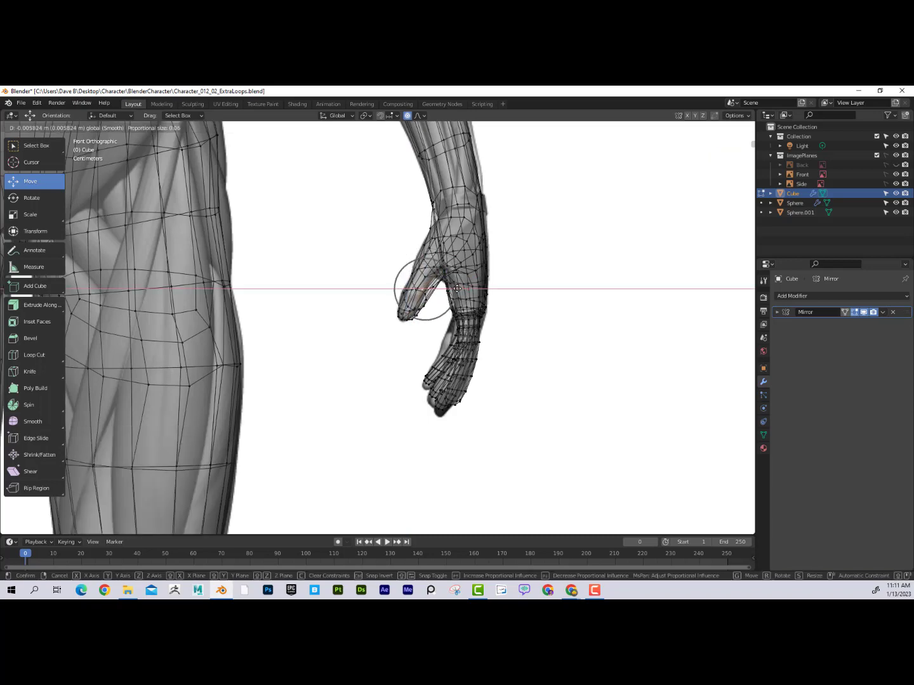
click(493, 349)
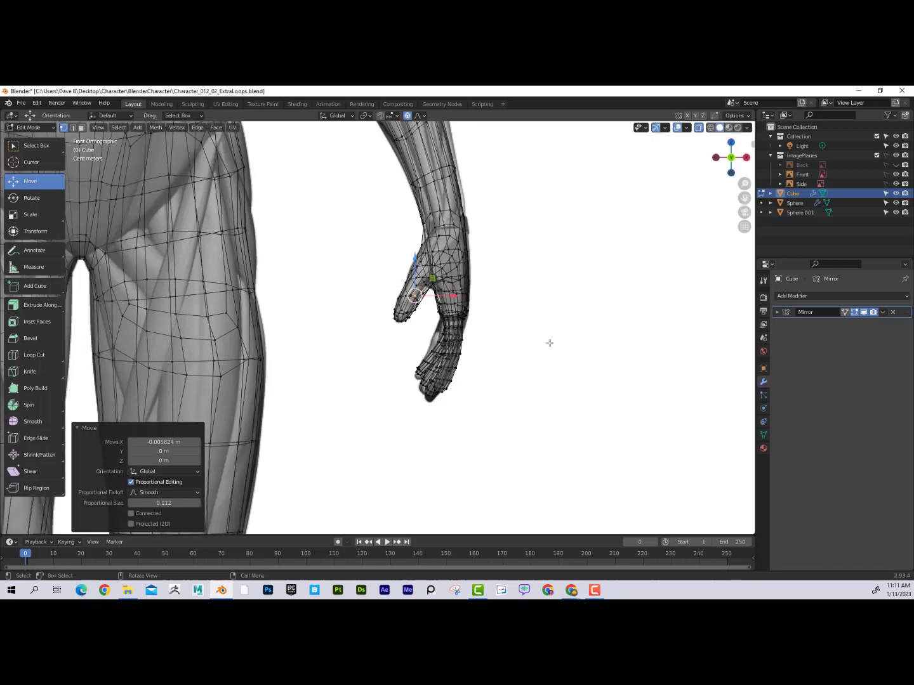
In right side view, move the thumb vertices about 0.013 m backward along Y with proportional size 0.112.
middle_drag(550, 343, 456, 334)
key(KP_1)
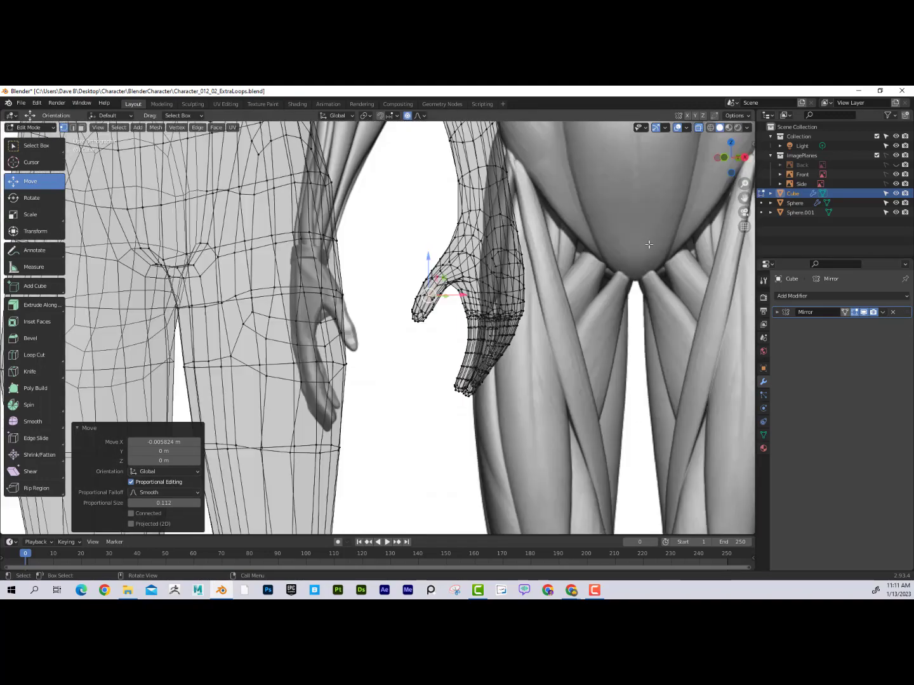
key(KP_3)
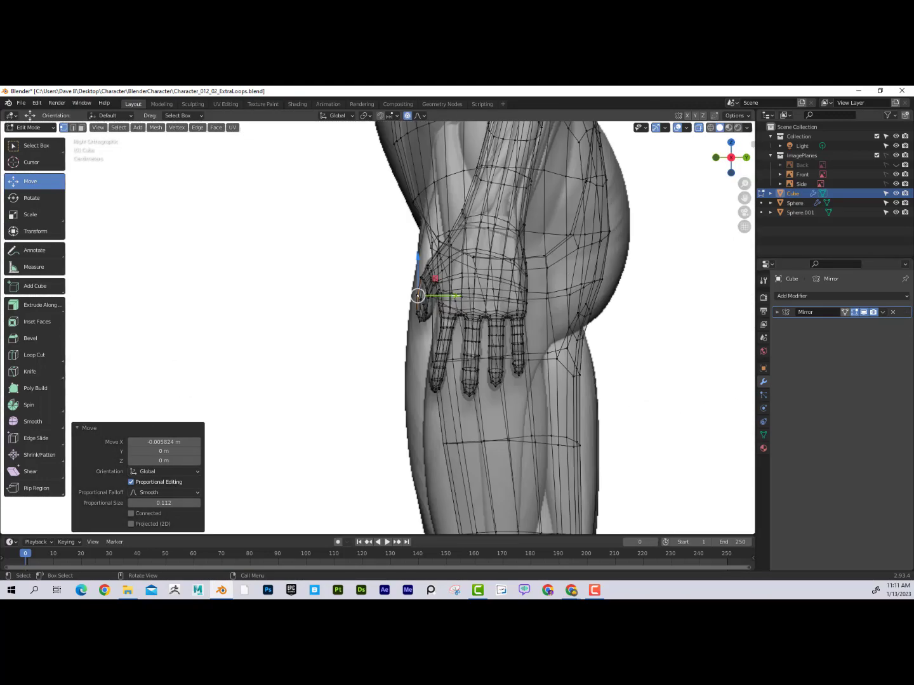
drag(454, 296, 464, 293)
Pull the middle, upper and lower buttock vertices backward to match the side reference outline.
scroll(509, 240, down, 3)
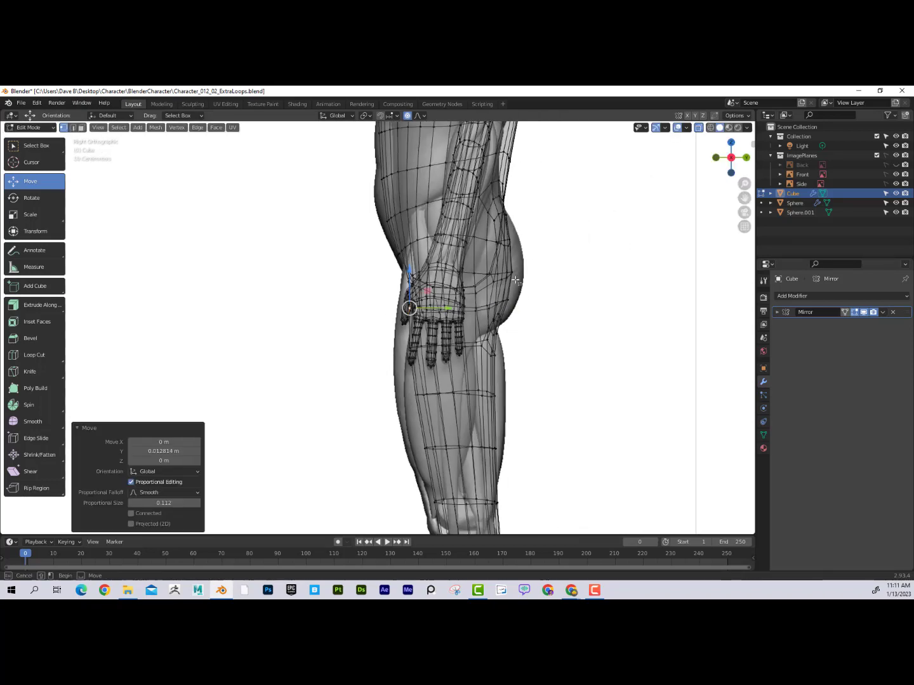
click(510, 274)
drag(547, 274, 551, 280)
scroll(549, 273, down, 3)
drag(506, 245, 551, 253)
scroll(548, 242, down, 1)
mouse_move(538, 318)
mouse_down()
mouse_move(490, 290)
mouse_move(549, 310)
mouse_up()
Pull the back-of-thigh vertices backward and the front-thigh vertices about 0.074 m forward along Y with proportional size 0.239.
drag(522, 448, 482, 377)
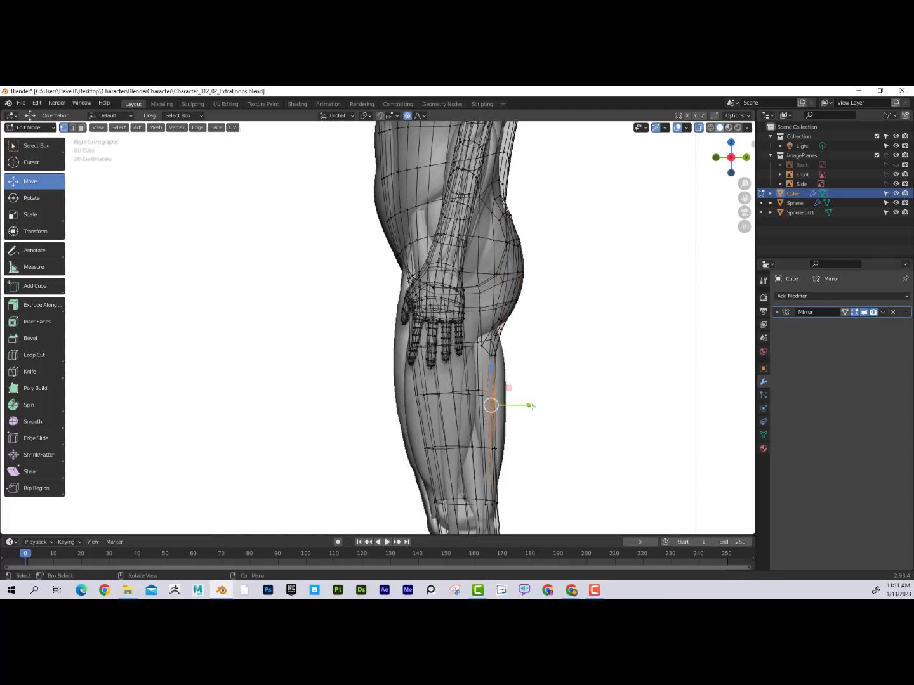
drag(534, 404, 543, 404)
drag(404, 383, 436, 411)
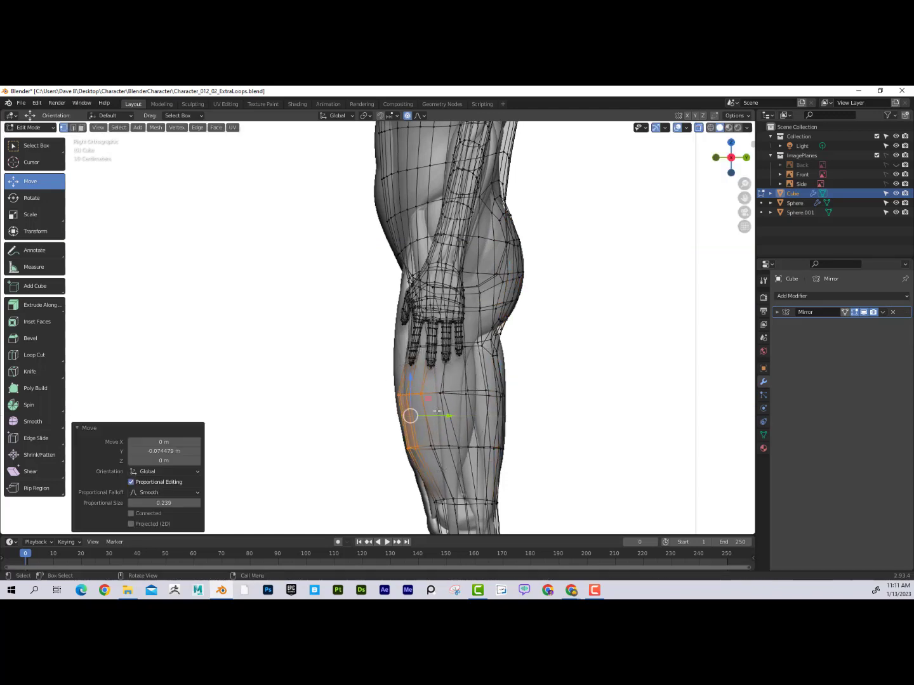
In right side view, move the upper front-thigh vertices forward and the groin vertex about 0.024 m forward along Y.
middle_drag(375, 329, 375, 332)
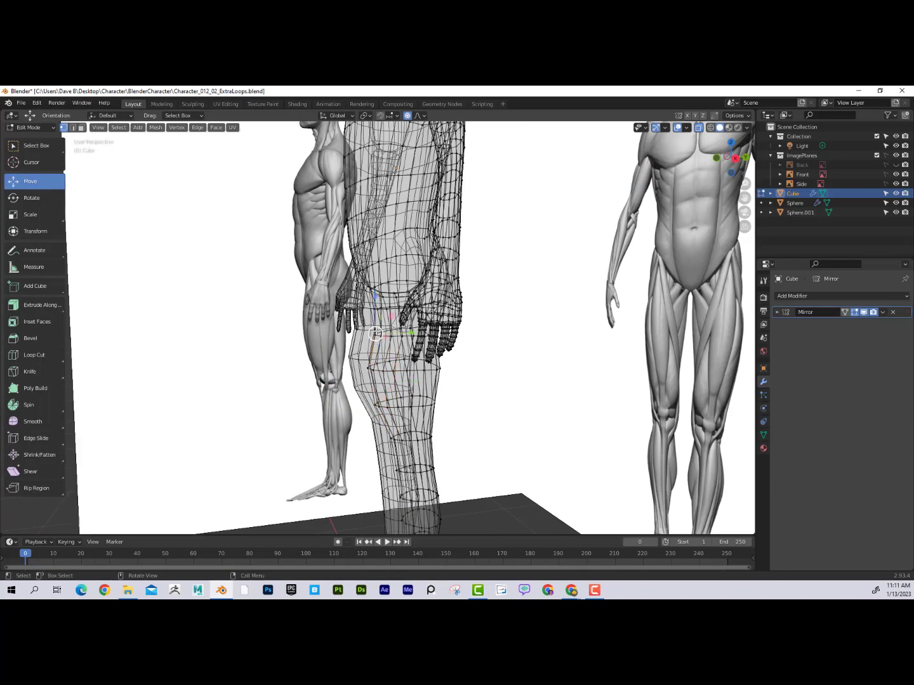
key(KP_3)
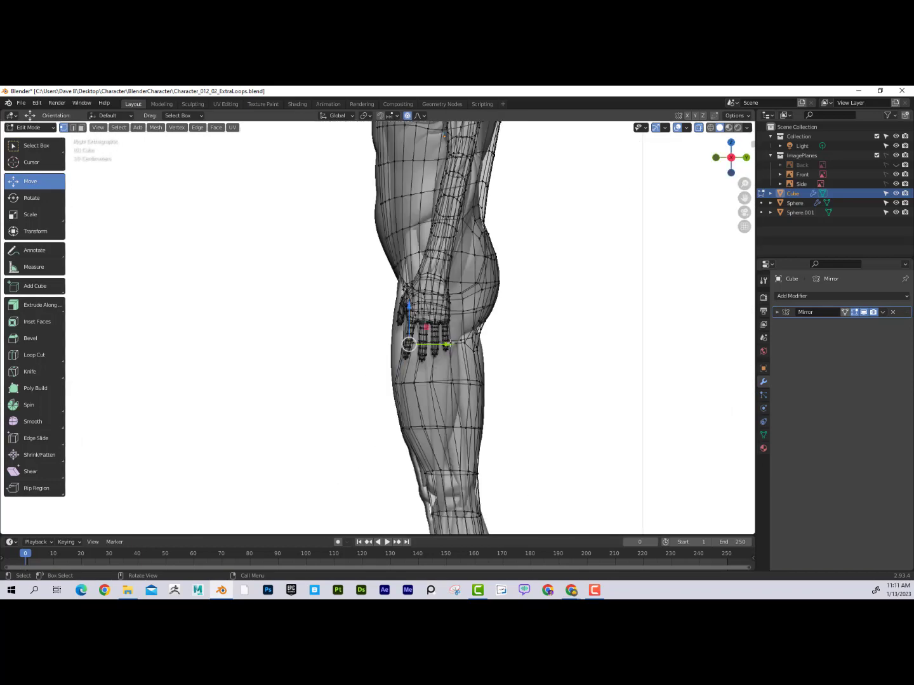
drag(448, 344, 432, 290)
scroll(437, 337, down, 5)
click(403, 289)
Fit the calf to the side reference outline and move the shin vertices about 0.025 m forward with proportional size 0.386.
scroll(476, 371, down, 4)
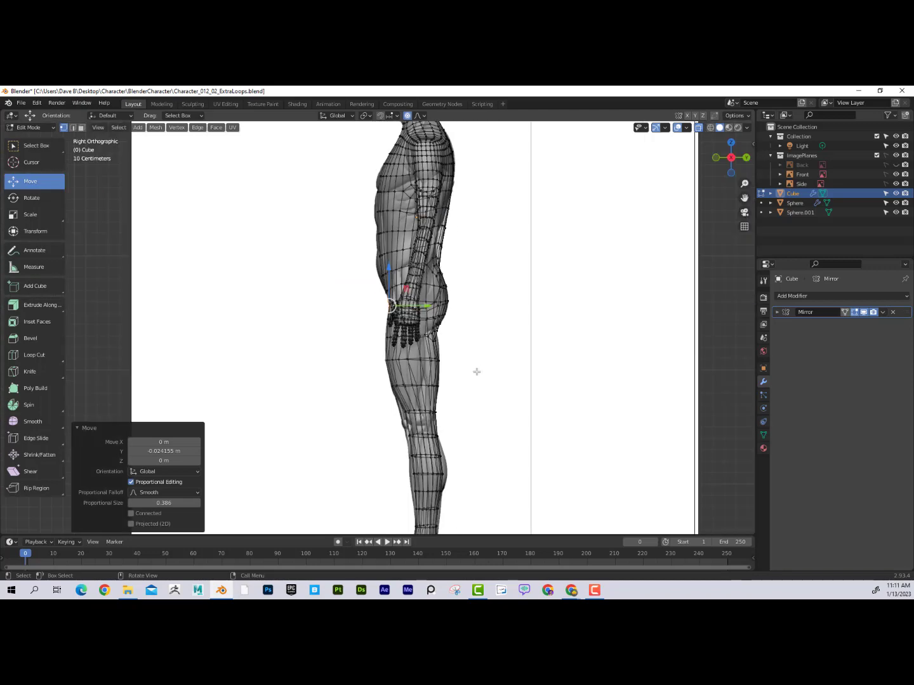
drag(446, 456, 466, 441)
drag(396, 437, 443, 449)
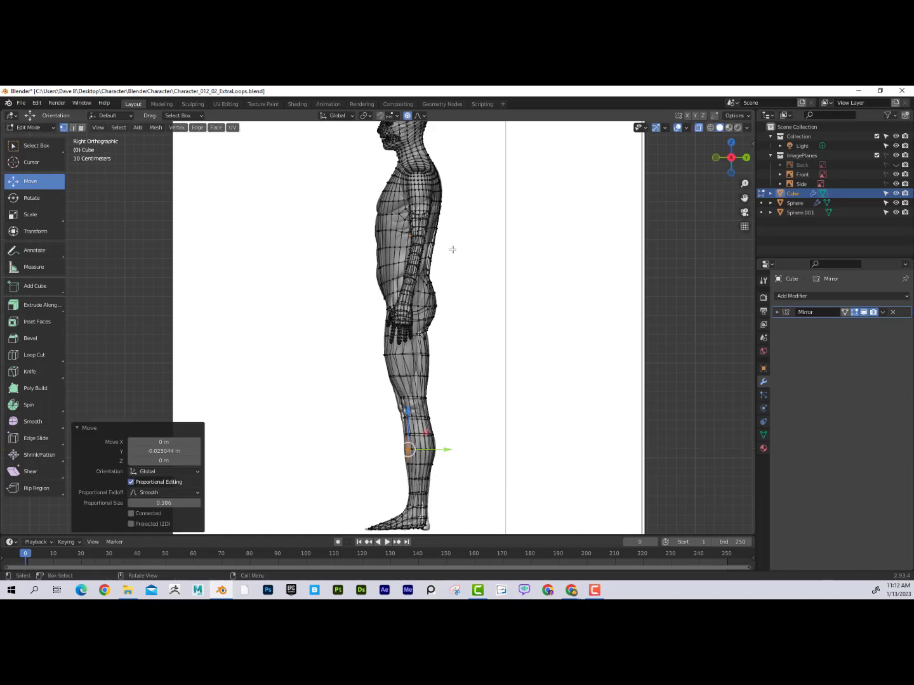
In right side view, move the lower-back vertices about 0.012 m forward along Y with proportional size 0.386.
click(432, 259)
middle_drag(444, 257, 320, 287)
scroll(449, 285, up, 3)
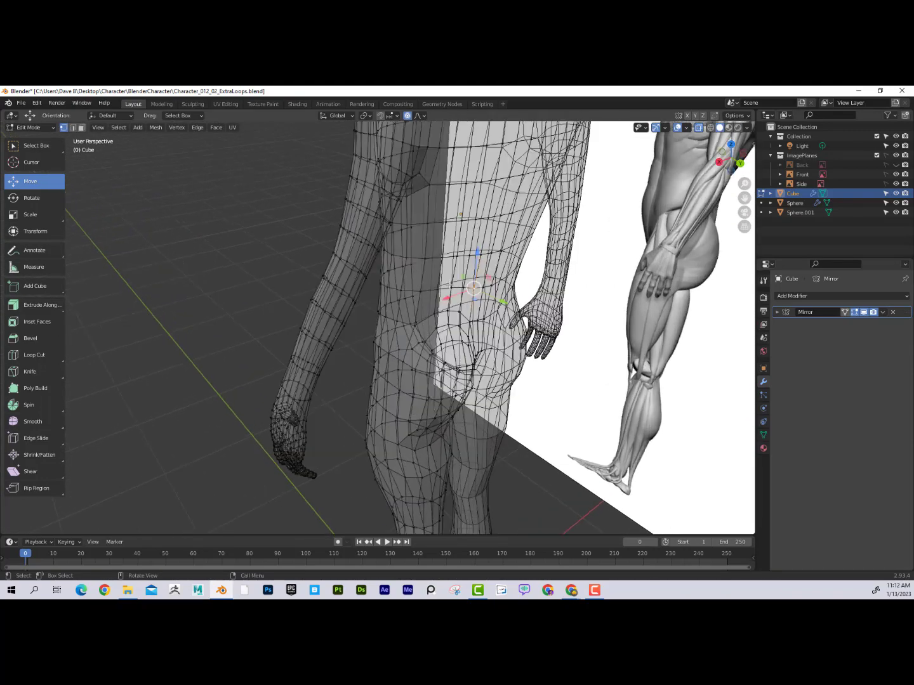
click(484, 287)
key(KP_1)
key(KP_3)
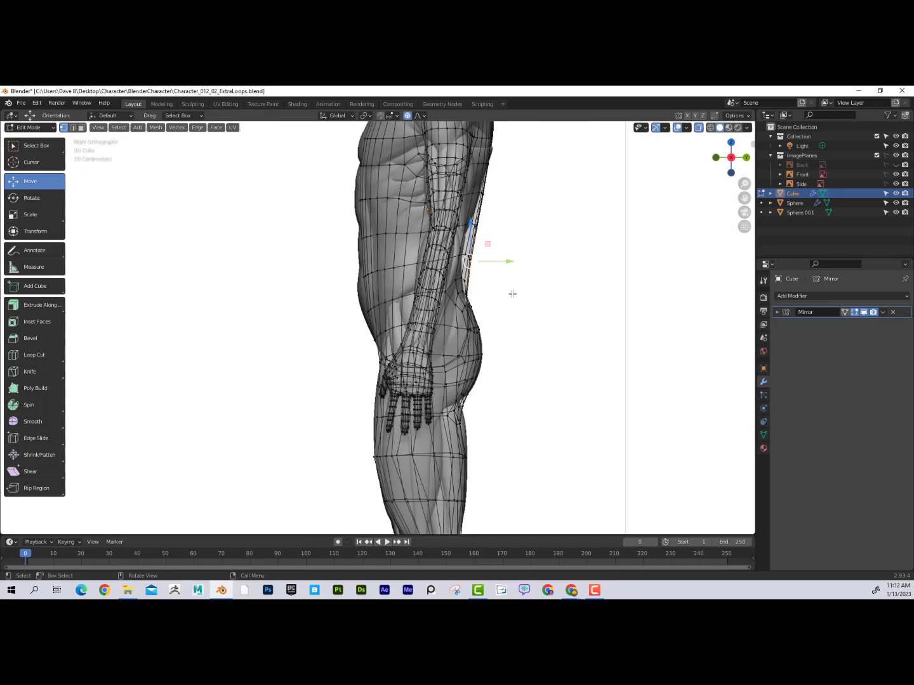
drag(507, 261, 495, 227)
click(472, 226)
scroll(539, 225, down, 2)
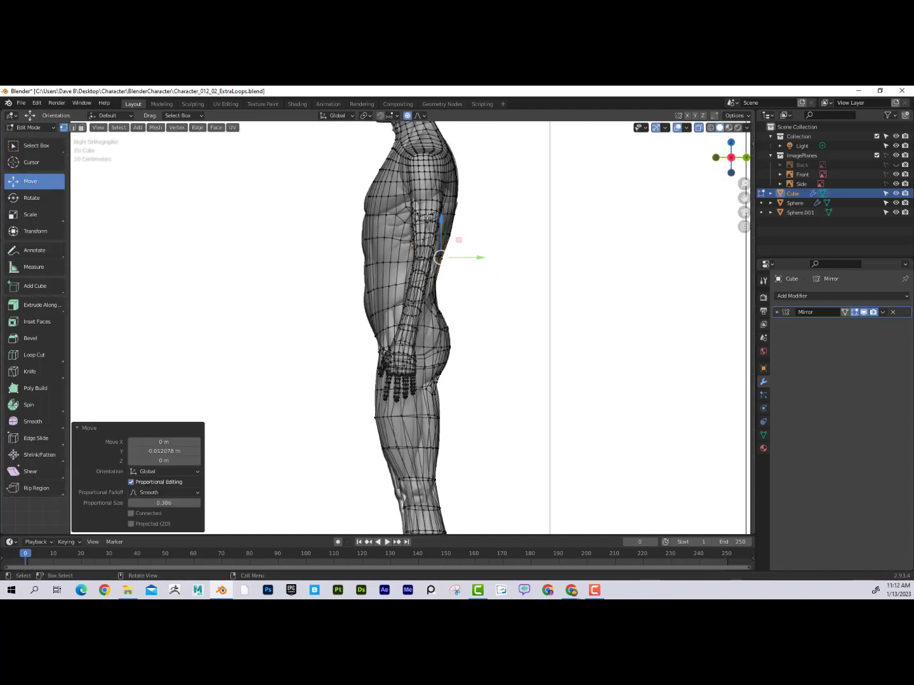
Move the vertex at the front base of the neck about 0.003 m backward along Y with proportional size 0.386.
shift+middle_drag(477, 200, 379, 246)
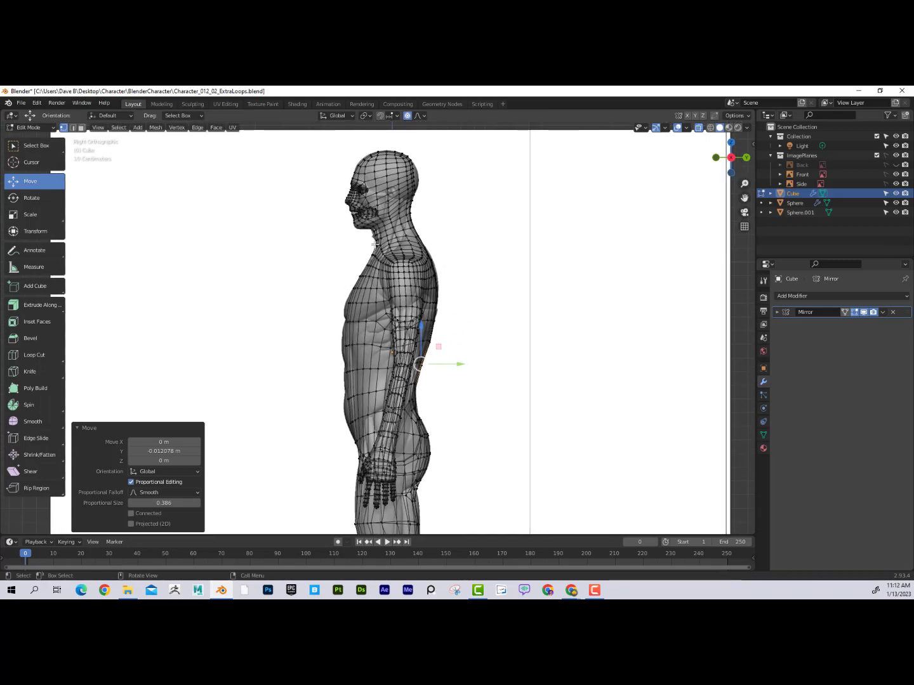
click(375, 243)
drag(412, 246, 414, 246)
shift+middle_drag(441, 230, 445, 305)
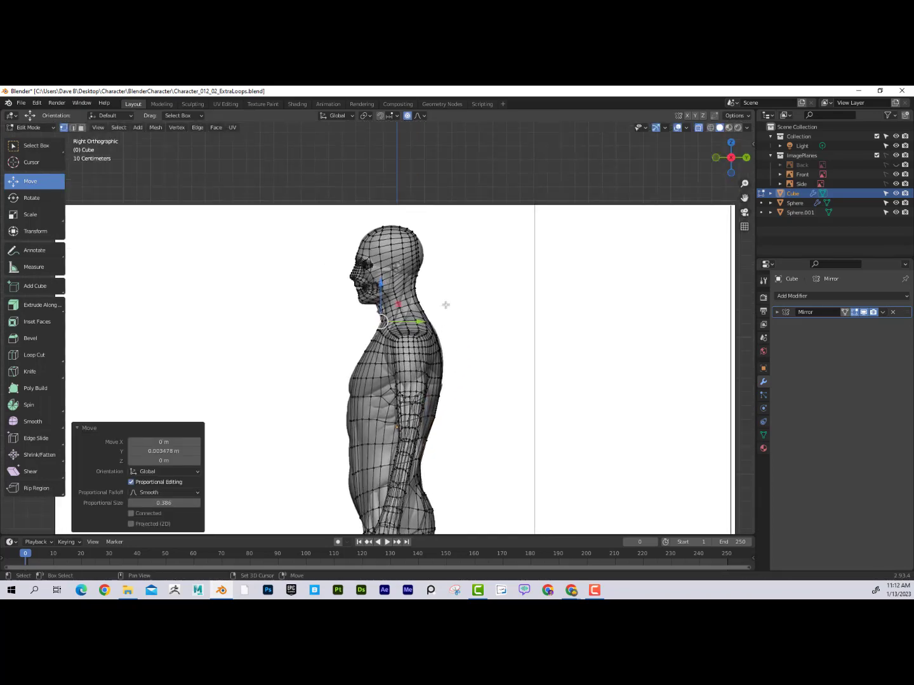
Turn off X-ray display to work on the mouth opening as a solid surface.
scroll(445, 305, up, 7)
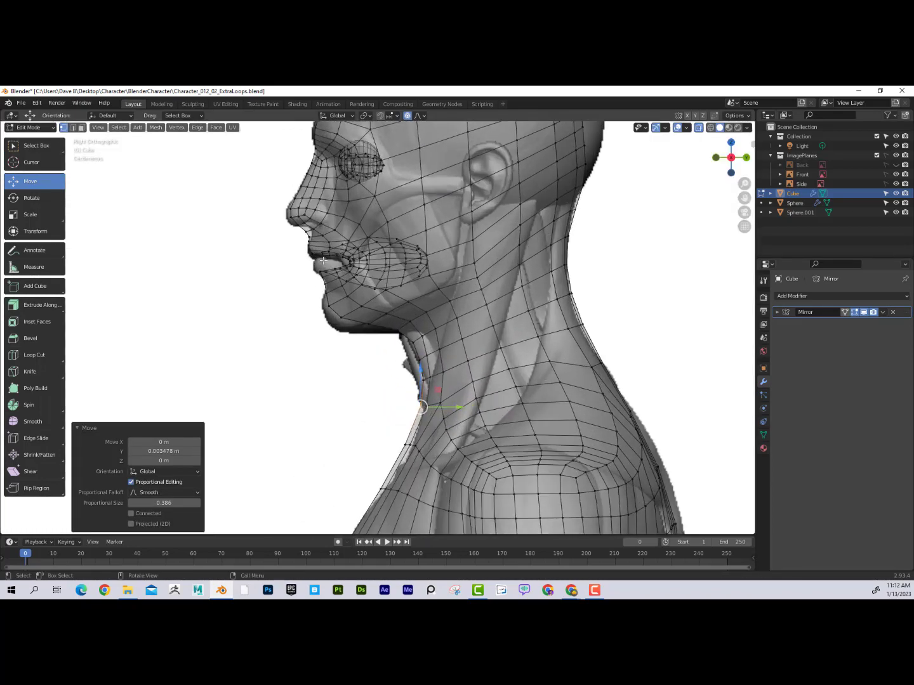
middle_drag(323, 260, 424, 260)
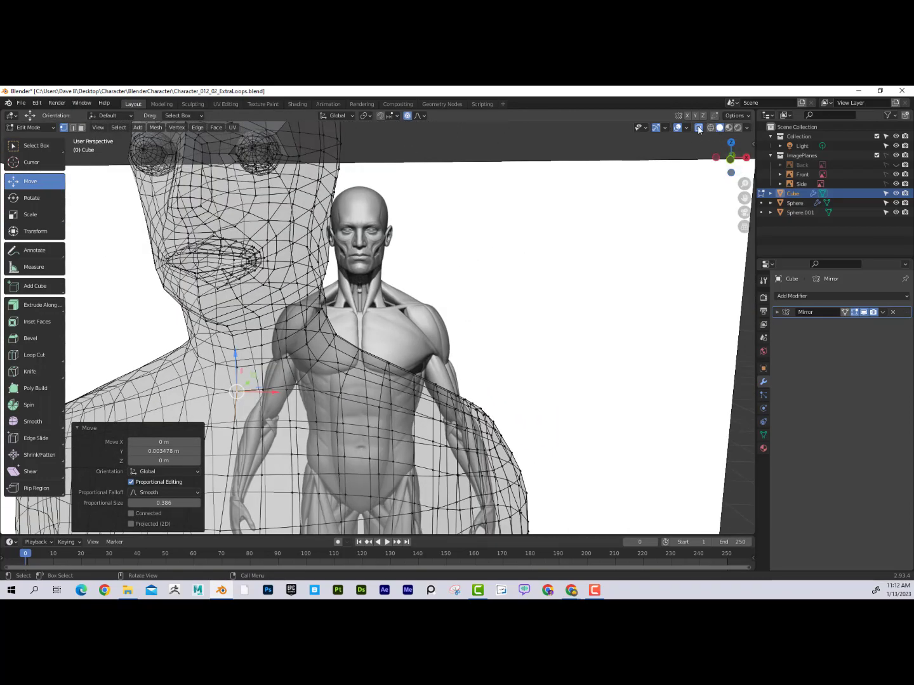
click(698, 130)
middle_drag(354, 258, 188, 238)
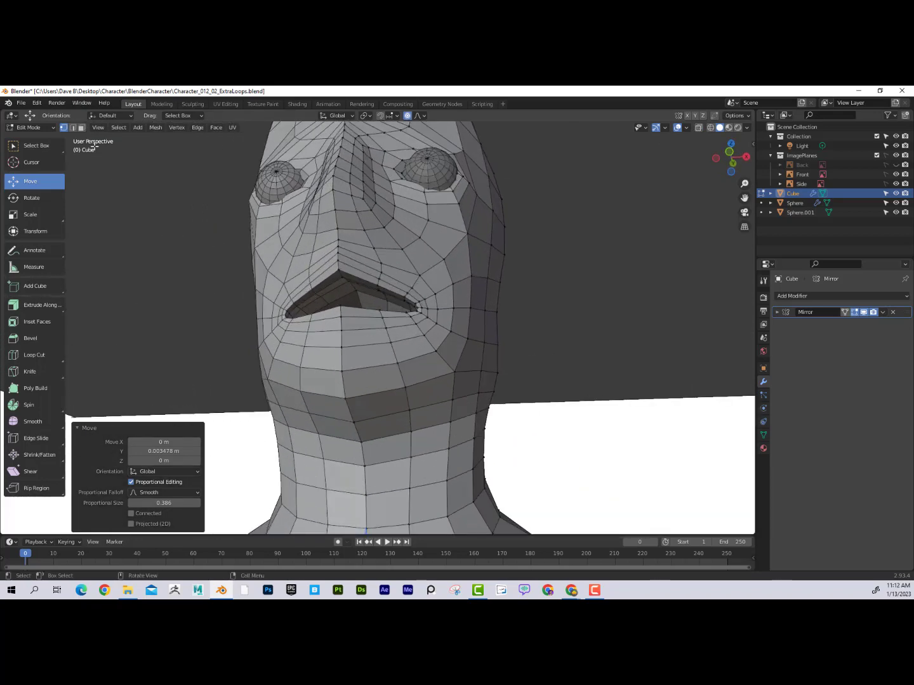
Select the upper and lower inner lip faces and scale them to about 0.117 along Z with proportional editing off.
click(357, 279)
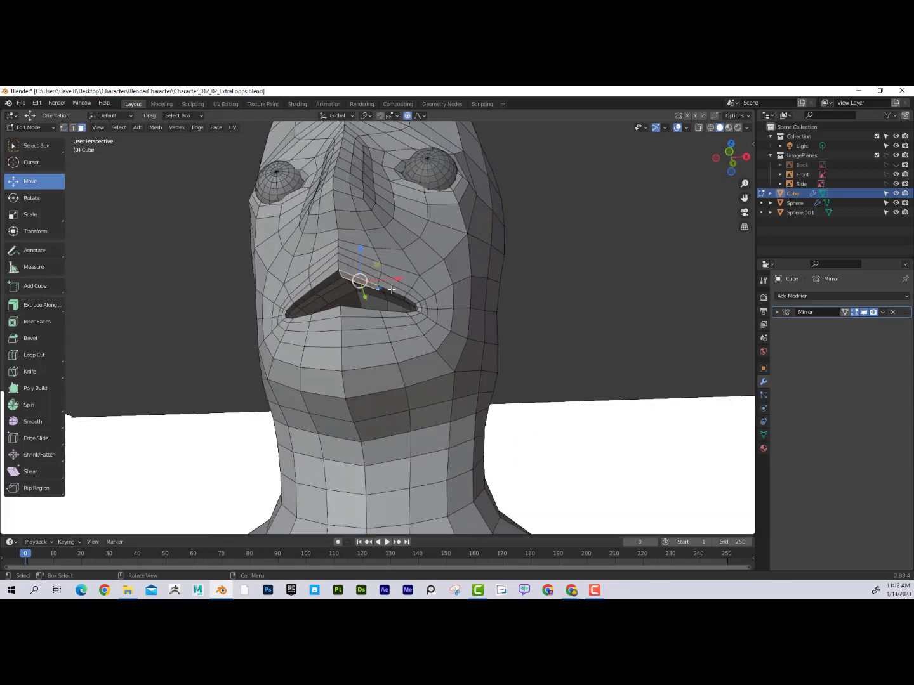
middle_drag(390, 293, 382, 378)
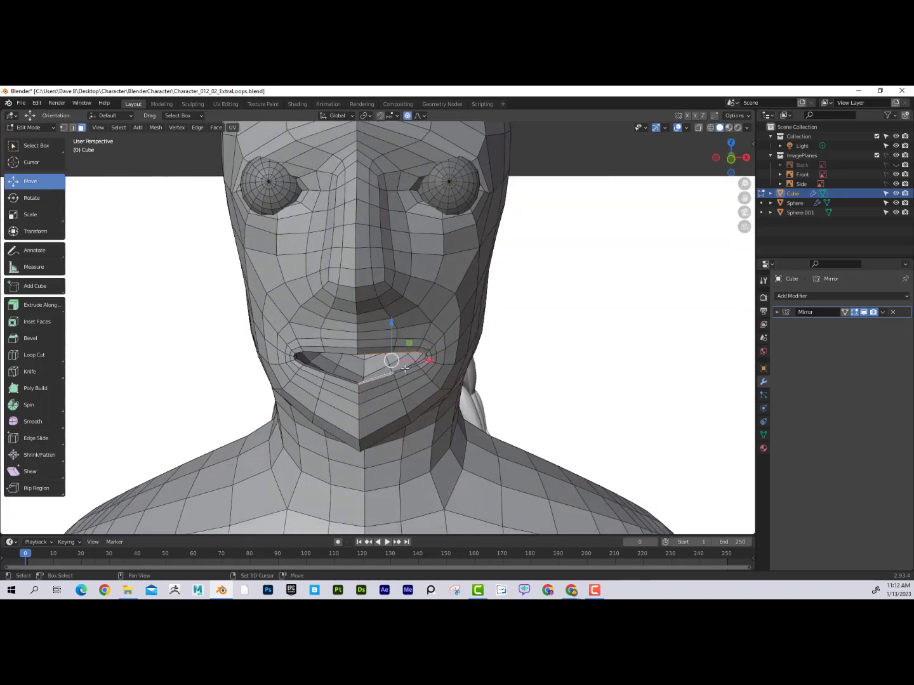
scroll(436, 362, up, 2)
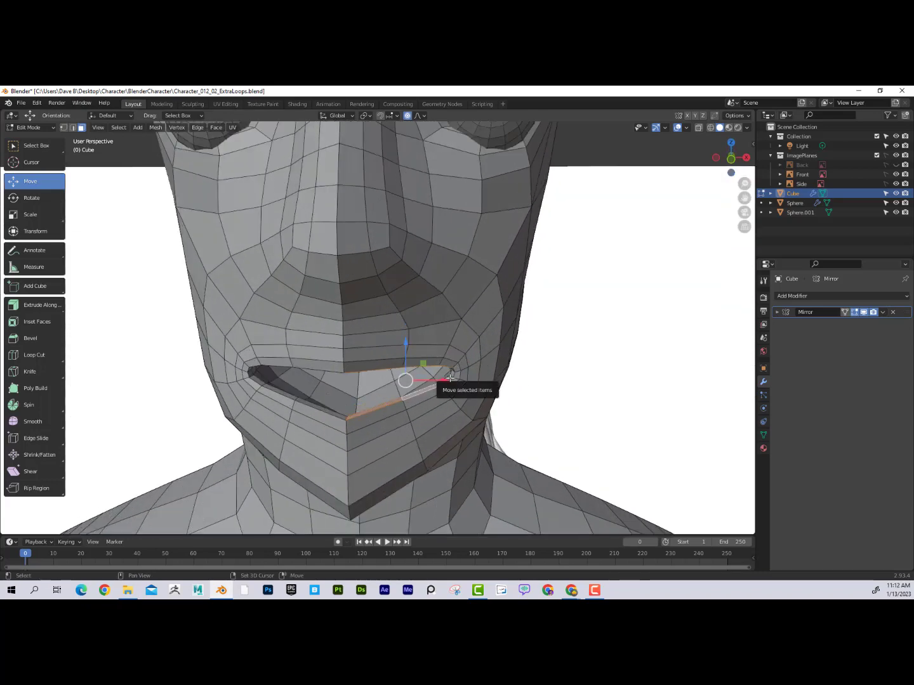
middle_drag(415, 378, 484, 335)
click(32, 217)
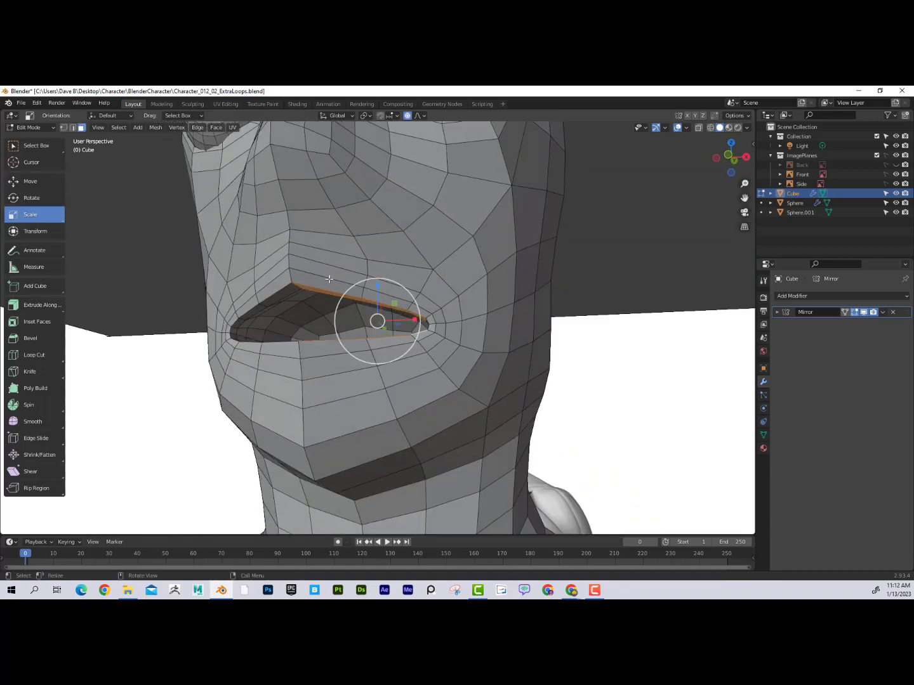
drag(378, 285, 383, 292)
key(ctrl+z)
drag(378, 285, 375, 317)
middle_drag(375, 318, 598, 225)
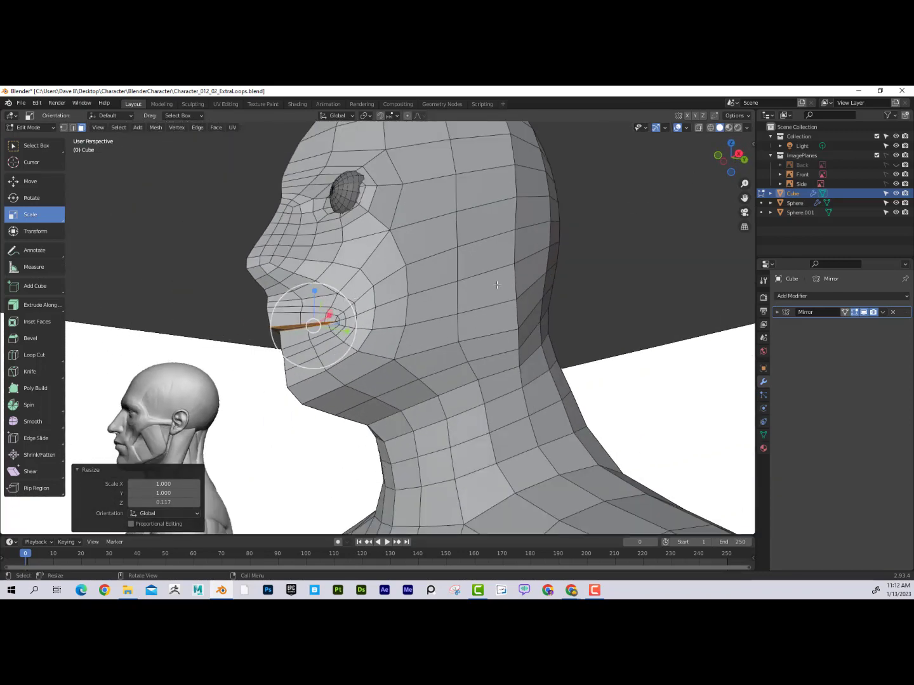
In right side view with X-ray on, move the lower lip's center vertex forward along Y to the reference lip outline.
key(KP_3)
scroll(312, 328, up, 3)
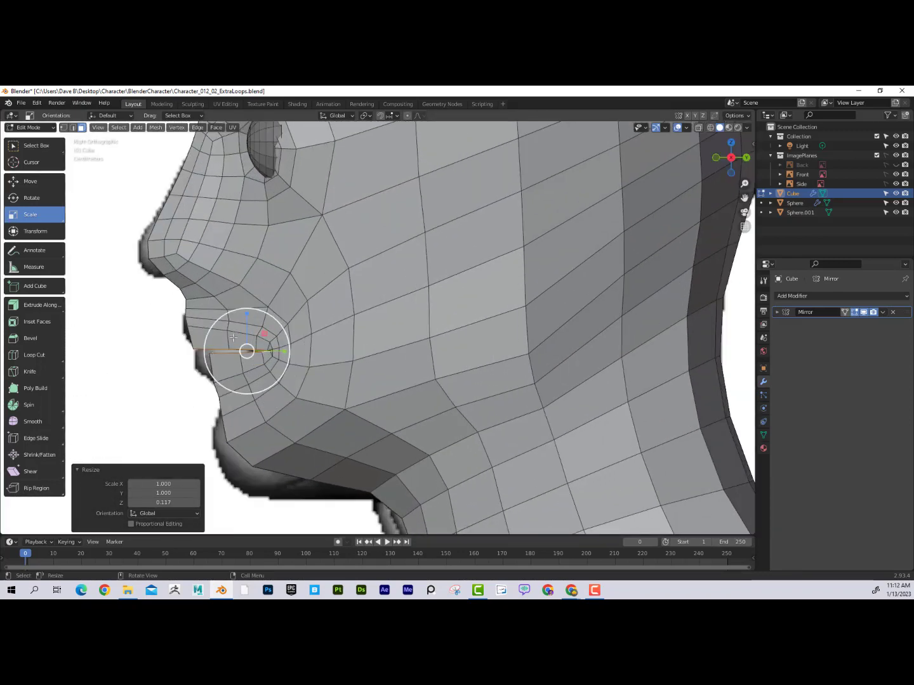
click(698, 128)
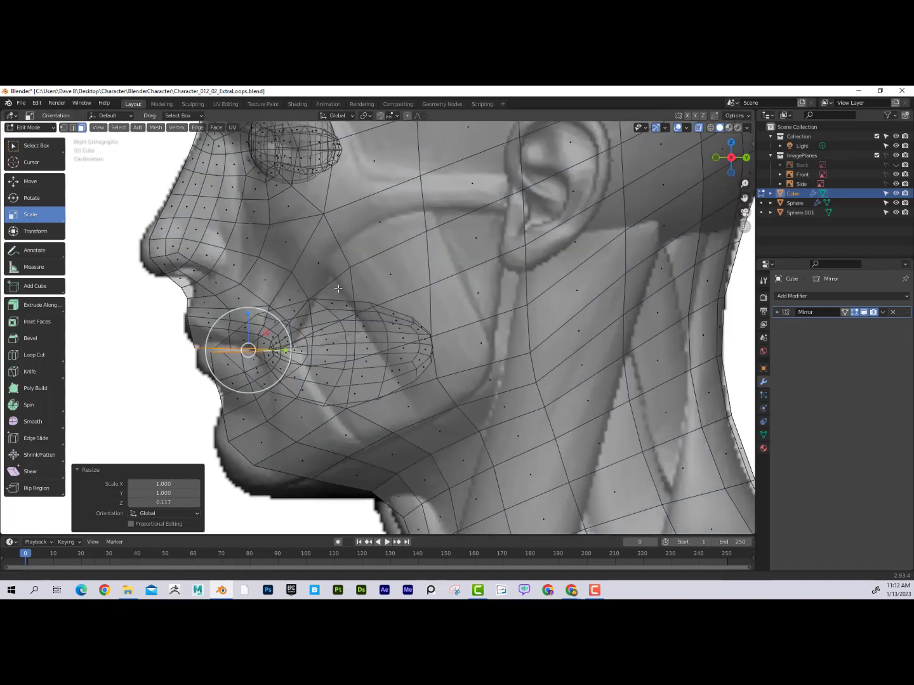
scroll(338, 289, up, 4)
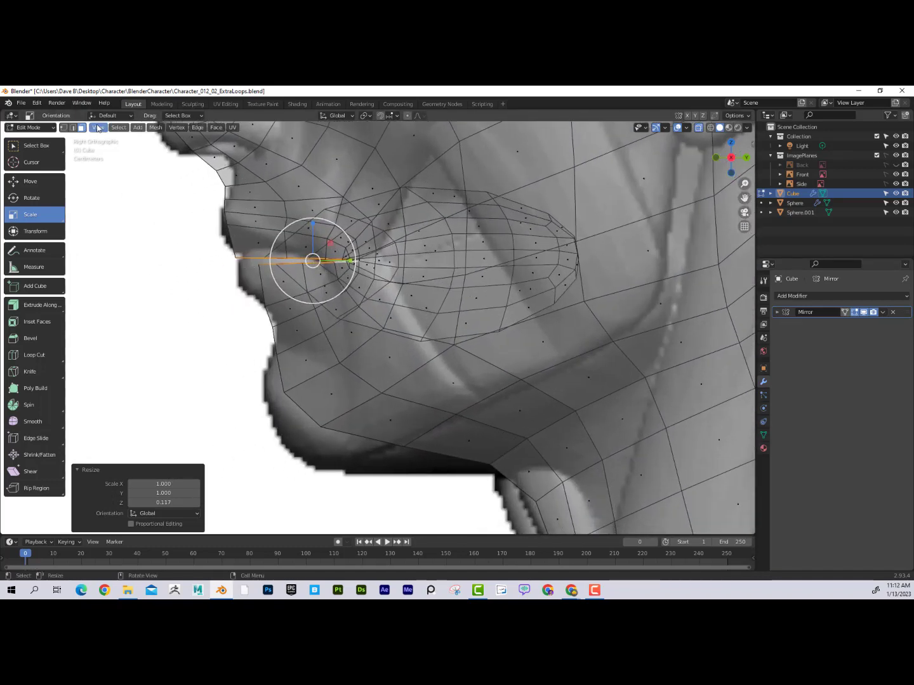
click(64, 128)
click(259, 263)
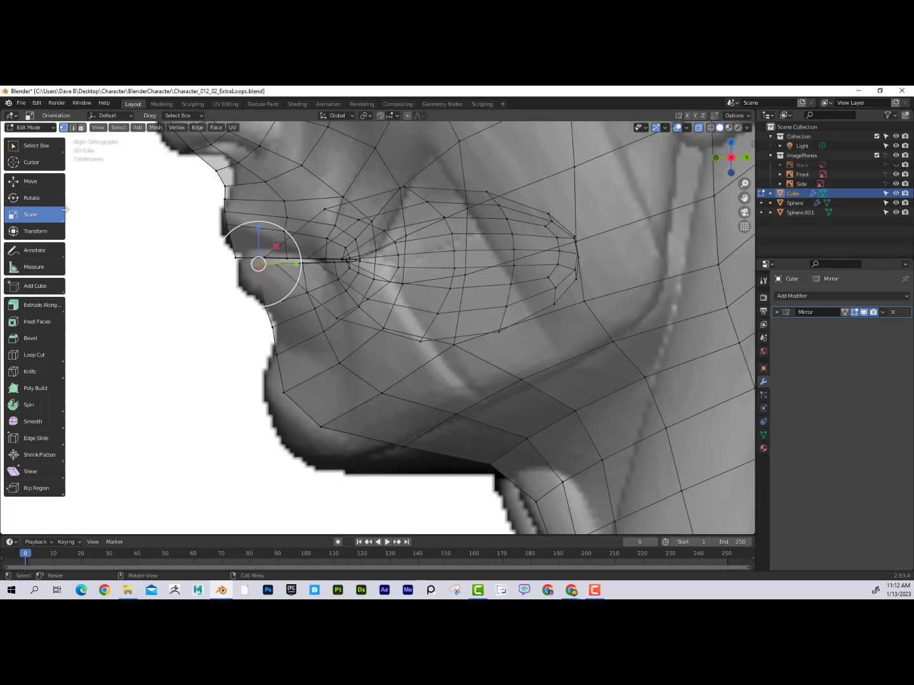
click(30, 182)
drag(289, 265, 271, 265)
Move the chin and under-jaw vertices individually onto the side reference outline, up to the corner where the jaw meets the neck.
click(275, 352)
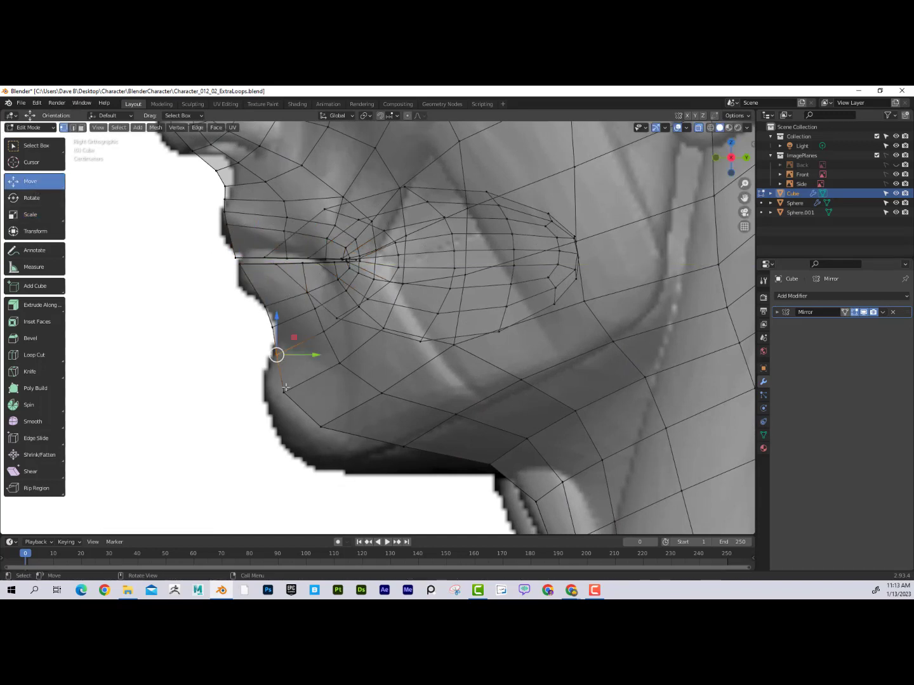
mouse_move(283, 396)
mouse_down()
mouse_move(290, 403)
mouse_move(267, 397)
mouse_up()
drag(312, 419, 326, 436)
drag(319, 429, 287, 456)
click(402, 445)
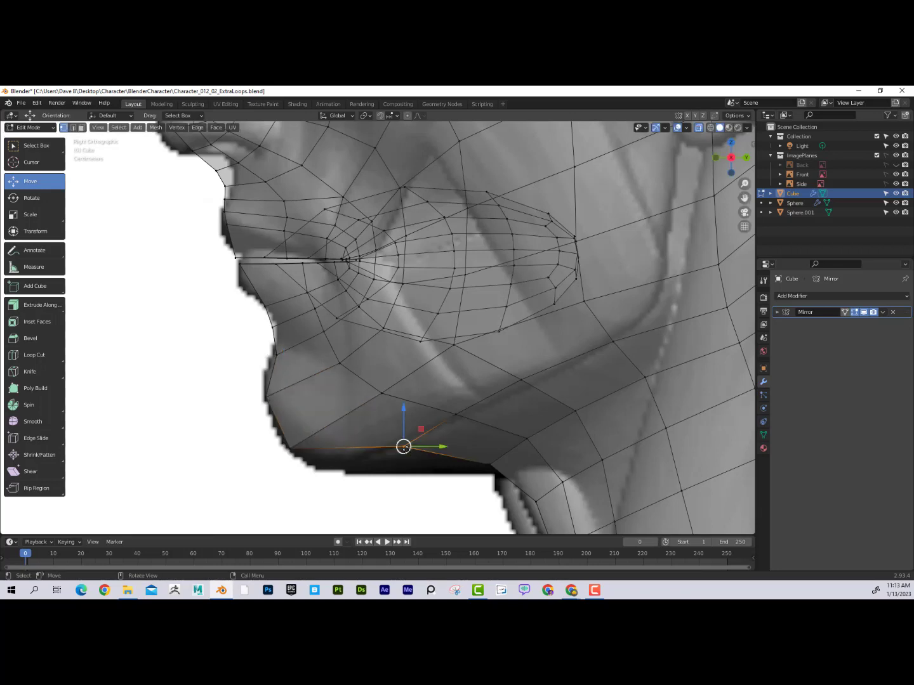
drag(402, 446, 380, 471)
drag(472, 453, 492, 470)
drag(492, 467, 491, 466)
Move the vertex at the base of the nose above the upper lip about 0.009 m backward along Y.
scroll(490, 445, down, 4)
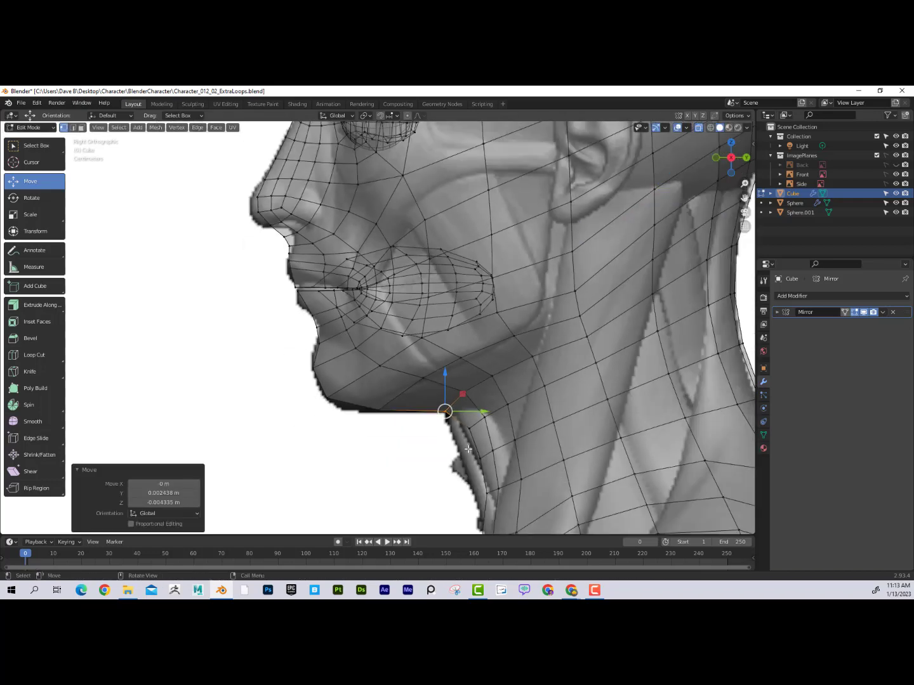
scroll(489, 397, down, 2)
scroll(285, 305, up, 6)
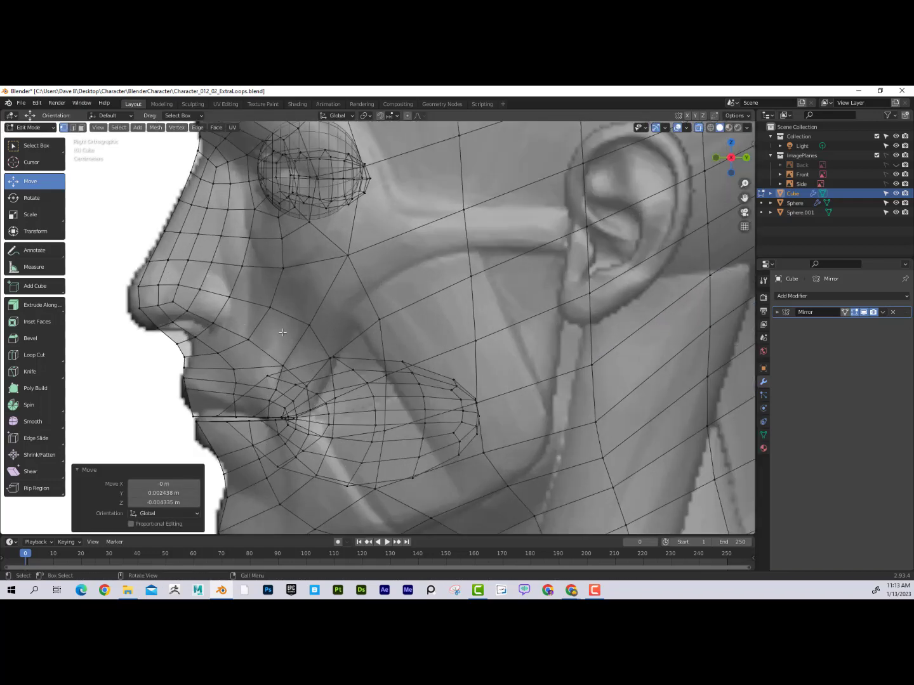
shift+middle_drag(286, 305, 320, 292)
drag(214, 321, 217, 324)
drag(231, 331, 246, 330)
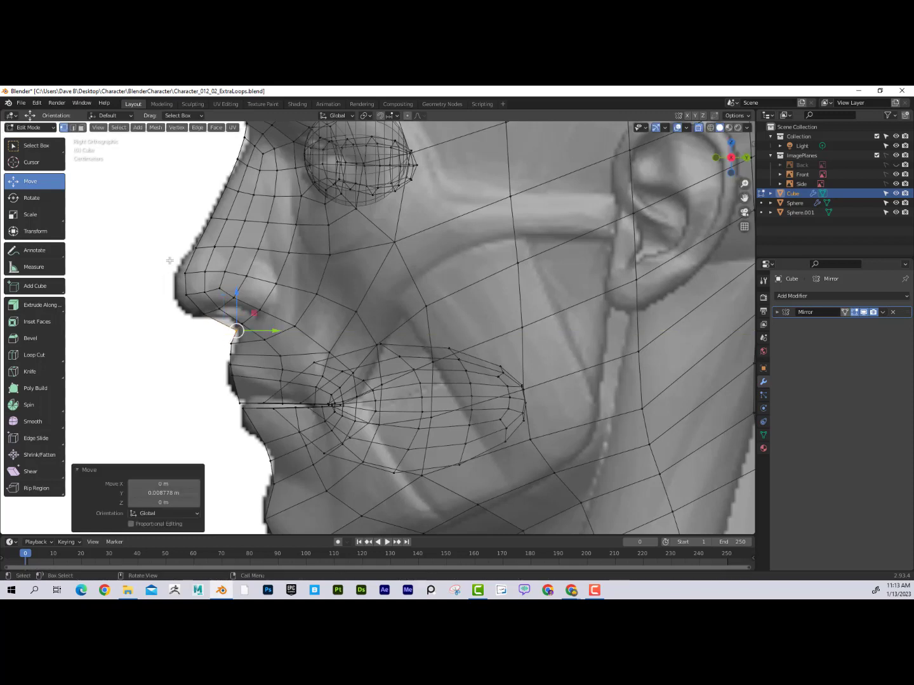
With proportional editing on, move the nose tip forward, the nose-base vertex backward and the upper lip about 0.002 m forward.
click(185, 284)
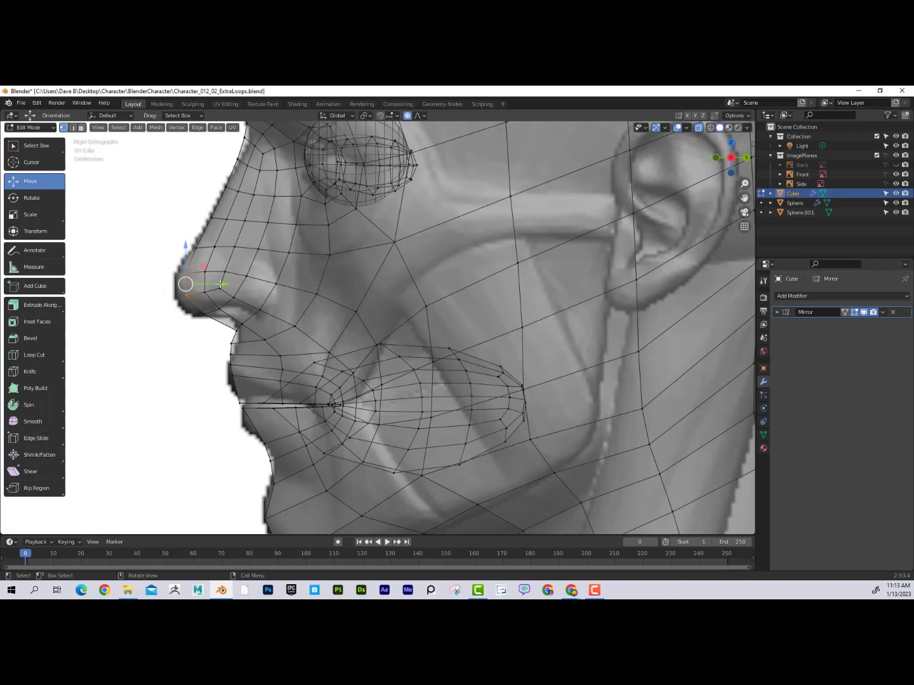
drag(221, 283, 208, 286)
scroll(218, 284, up, 15)
click(232, 320)
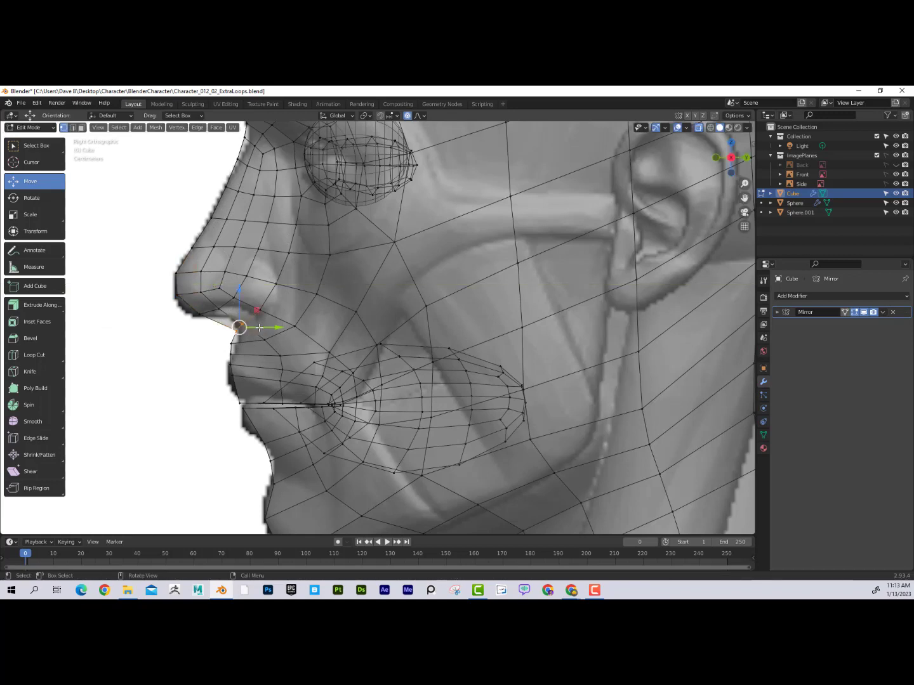
mouse_move(277, 325)
mouse_down()
mouse_move(248, 279)
mouse_move(286, 319)
mouse_up()
click(232, 367)
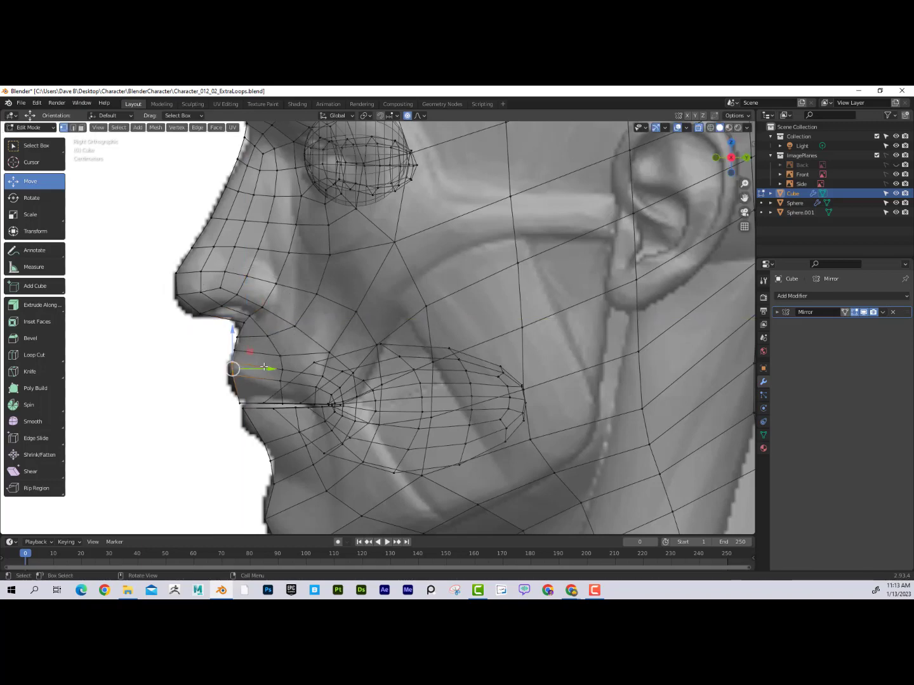
drag(265, 370, 260, 368)
Move the back-of-head vertex about 0.037 m backward along Y with proportional size 0.180, then switch to front view.
scroll(567, 239, down, 6)
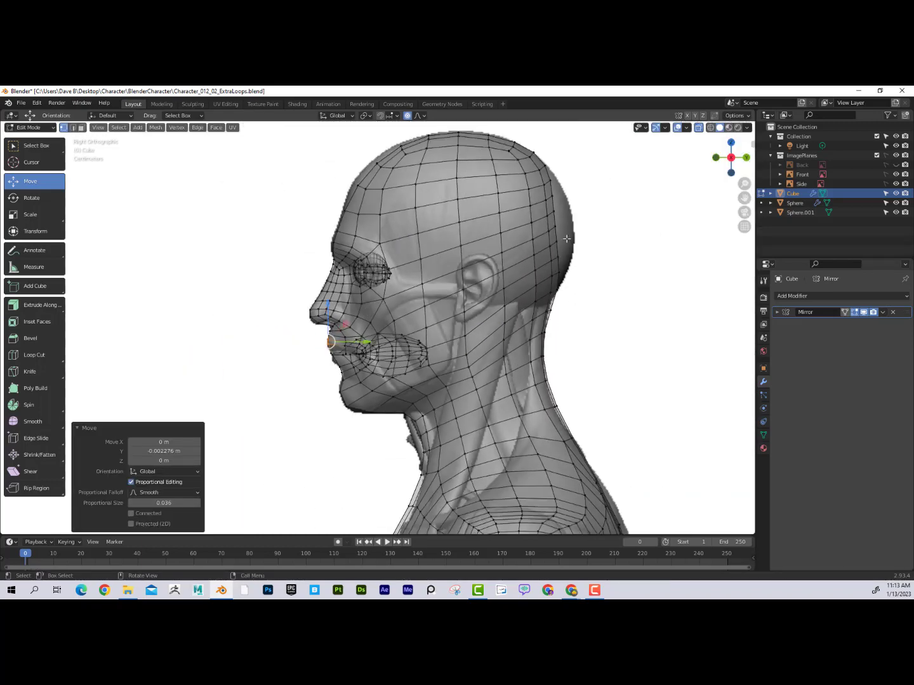
middle_drag(595, 217, 616, 235)
key(KP_3)
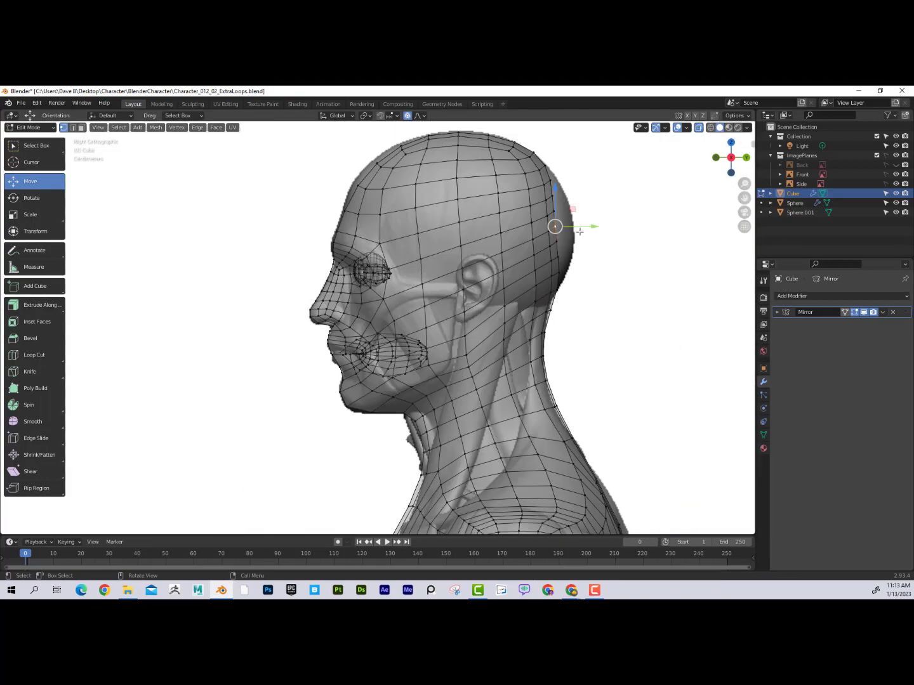
drag(594, 226, 613, 226)
scroll(600, 226, down, 16)
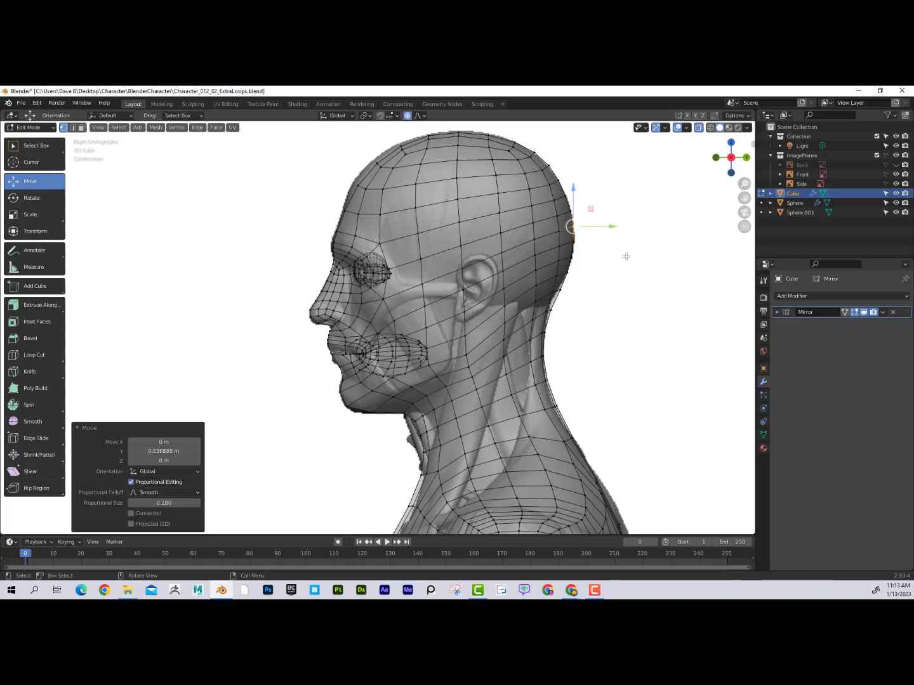
key(KP_1)
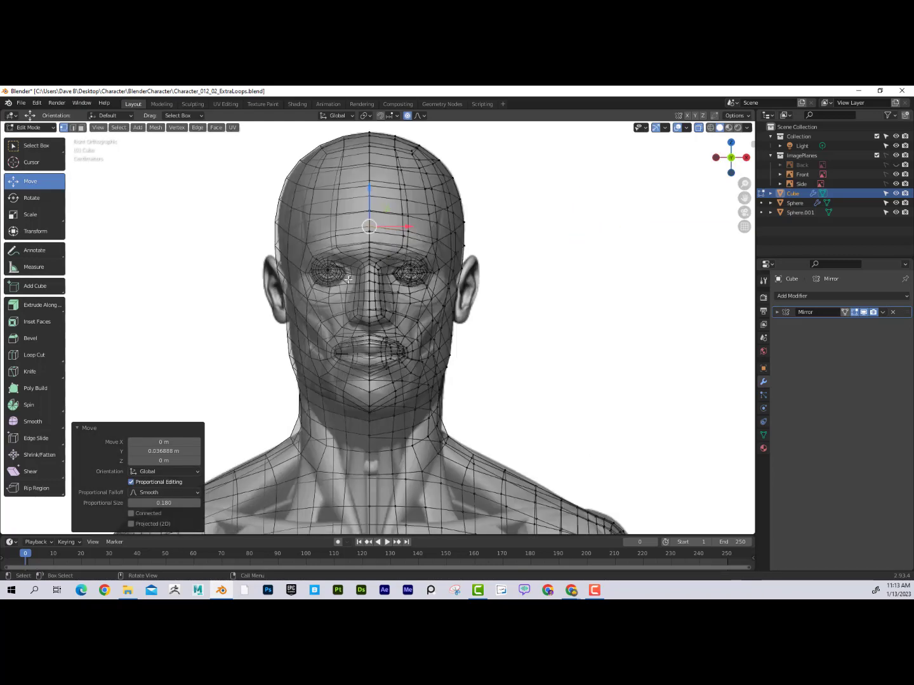
Move the inner elbow and upper forearm vertices about 0.028 m toward the body along X with proportional size 0.180, matching the front reference.
scroll(472, 271, down, 6)
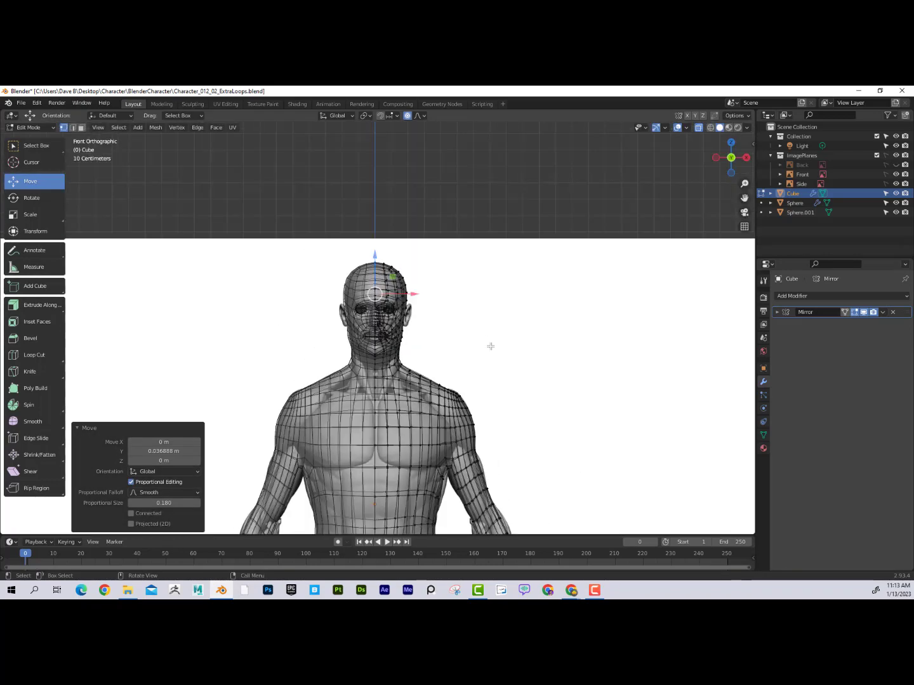
scroll(488, 385, down, 3)
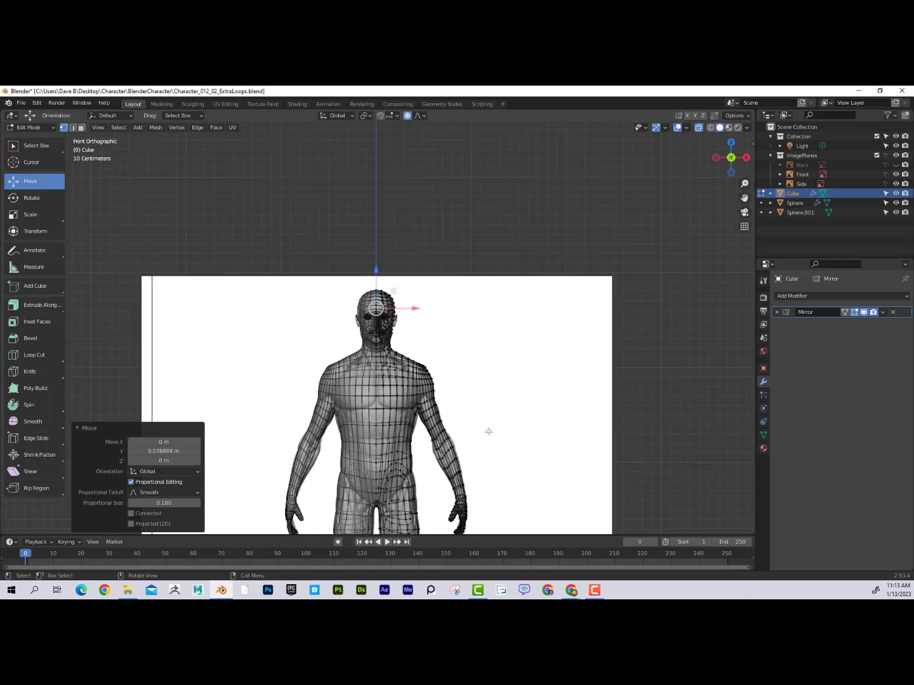
scroll(494, 446, up, 8)
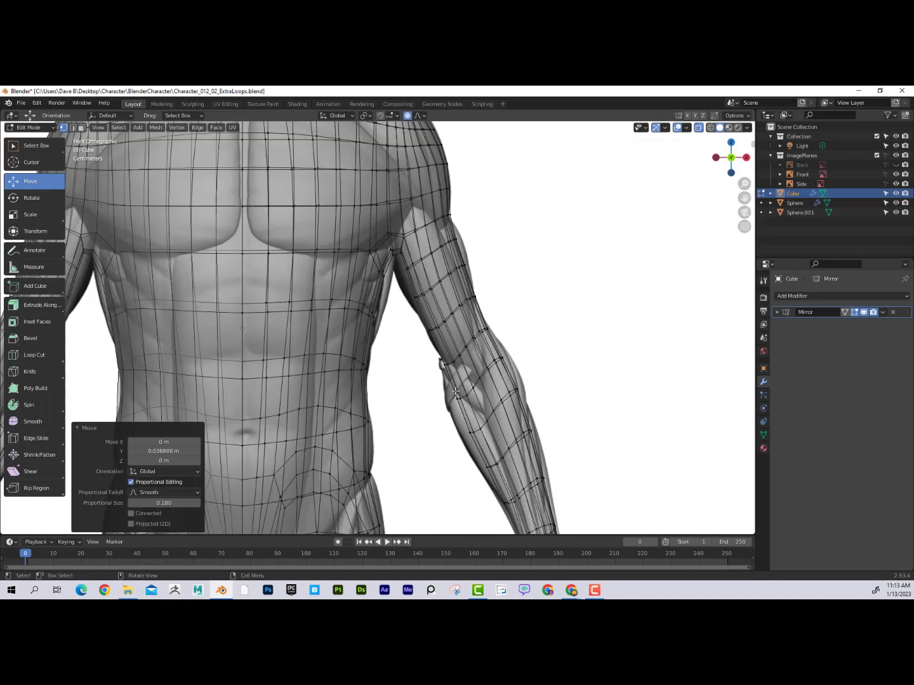
drag(455, 391, 477, 438)
key(g)
key(x)
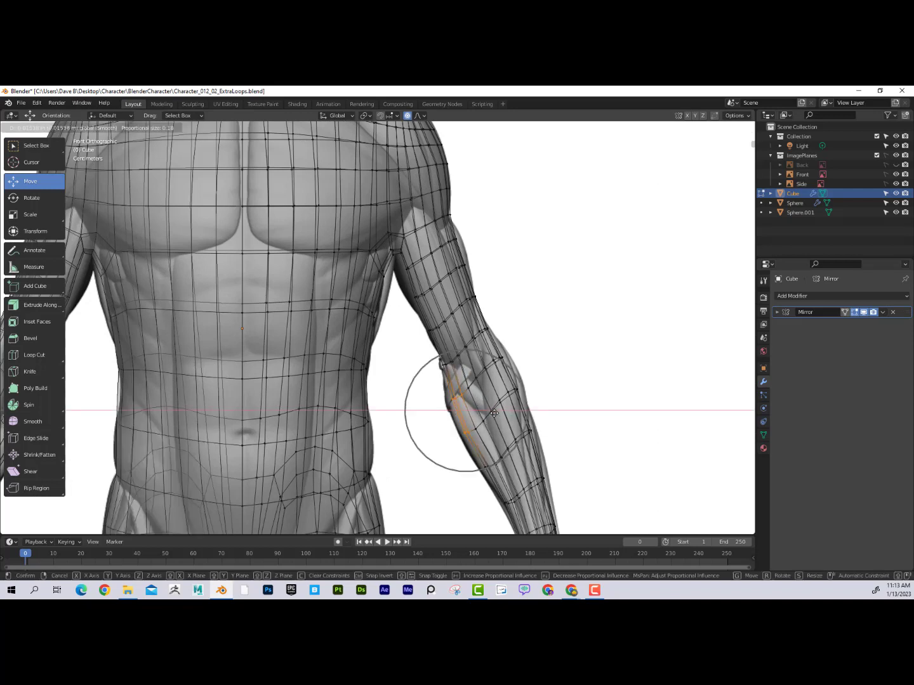
click(492, 415)
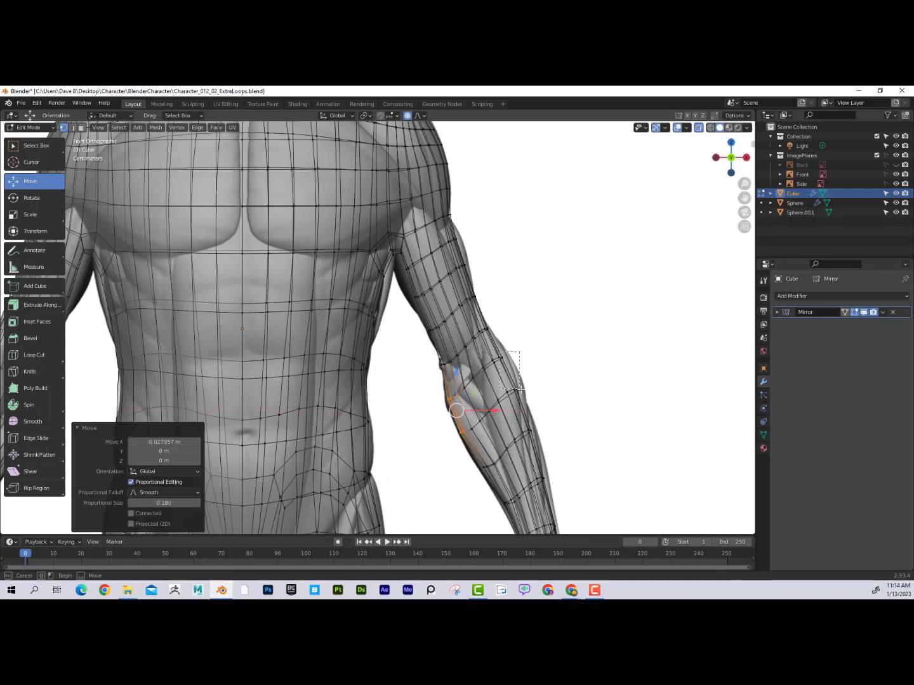
Move the outer elbow and upper forearm vertices outward along X onto the front reference outline, using a reduced proportional size.
drag(492, 334, 530, 422)
key(g)
key(x)
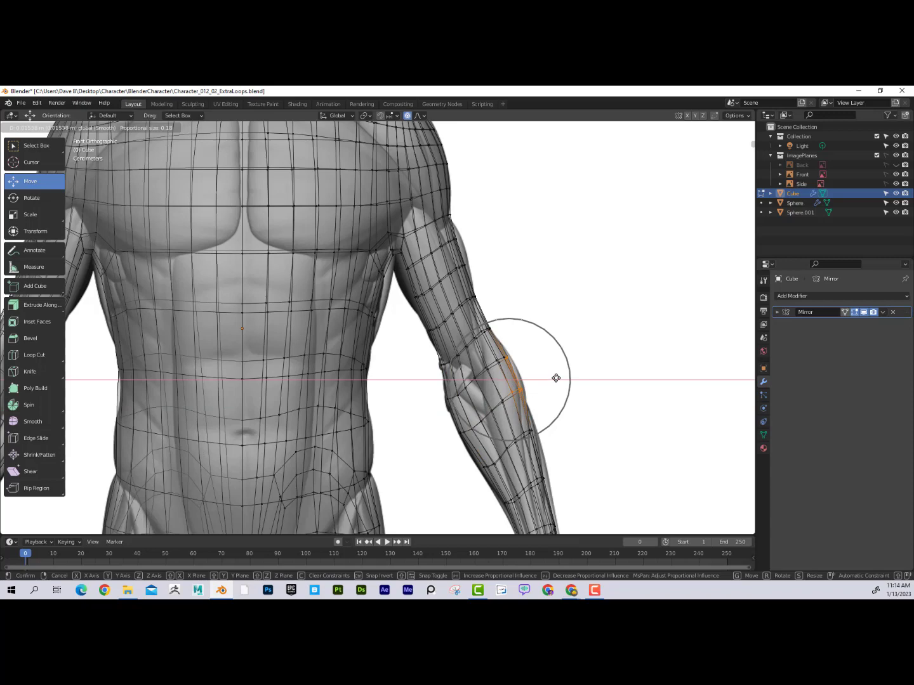
scroll(556, 379, up, 4)
click(559, 378)
scroll(572, 361, down, 6)
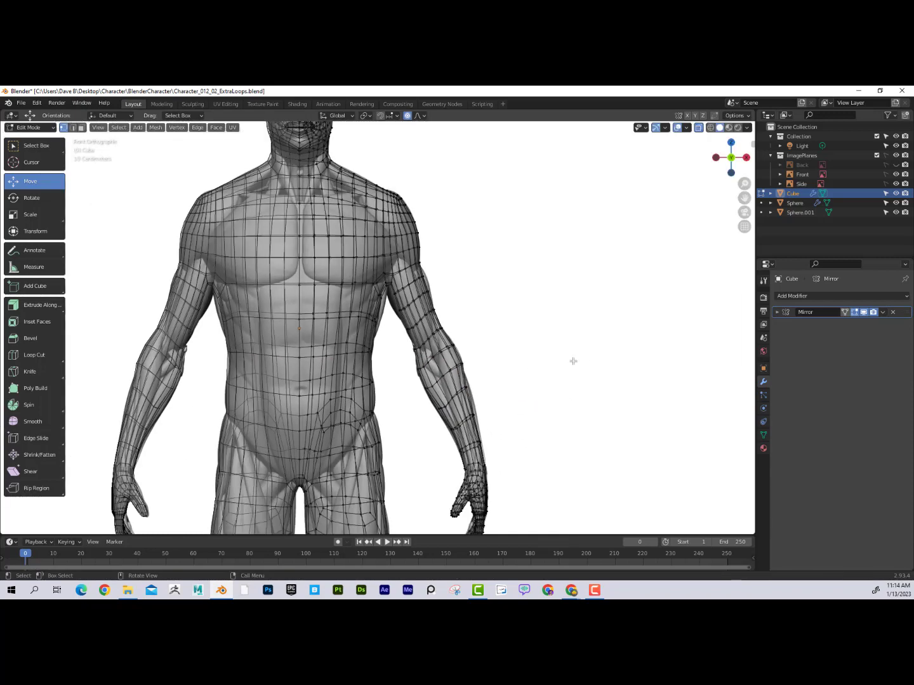
Turn off X-ray and proportional editing, and move the lower jaw vertex beside the chin about 0.009 m outward along X.
click(699, 129)
middle_drag(552, 227, 359, 288)
scroll(383, 306, up, 6)
scroll(407, 309, up, 2)
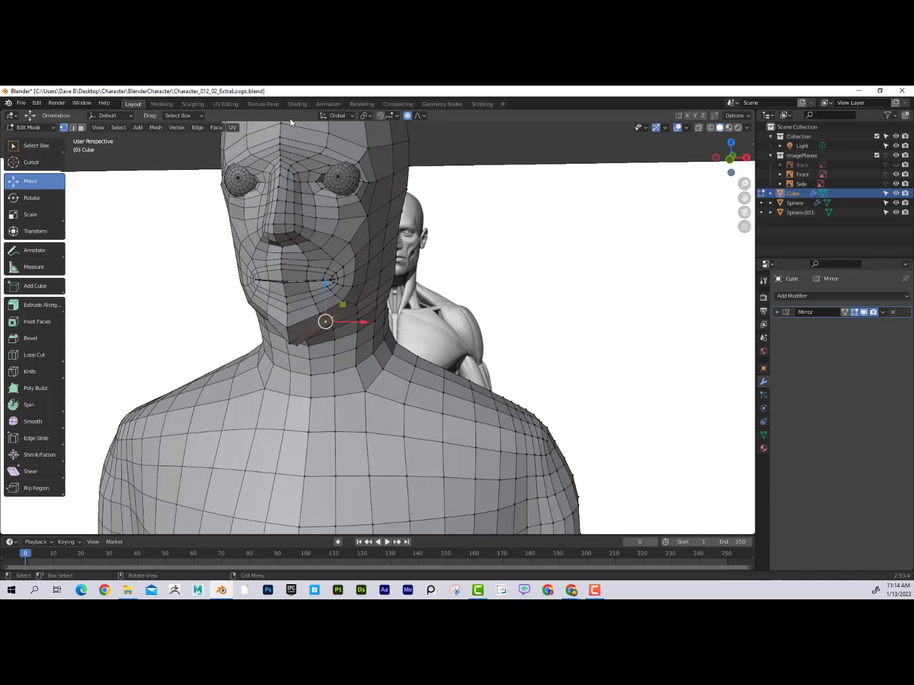
middle_drag(388, 245, 341, 311)
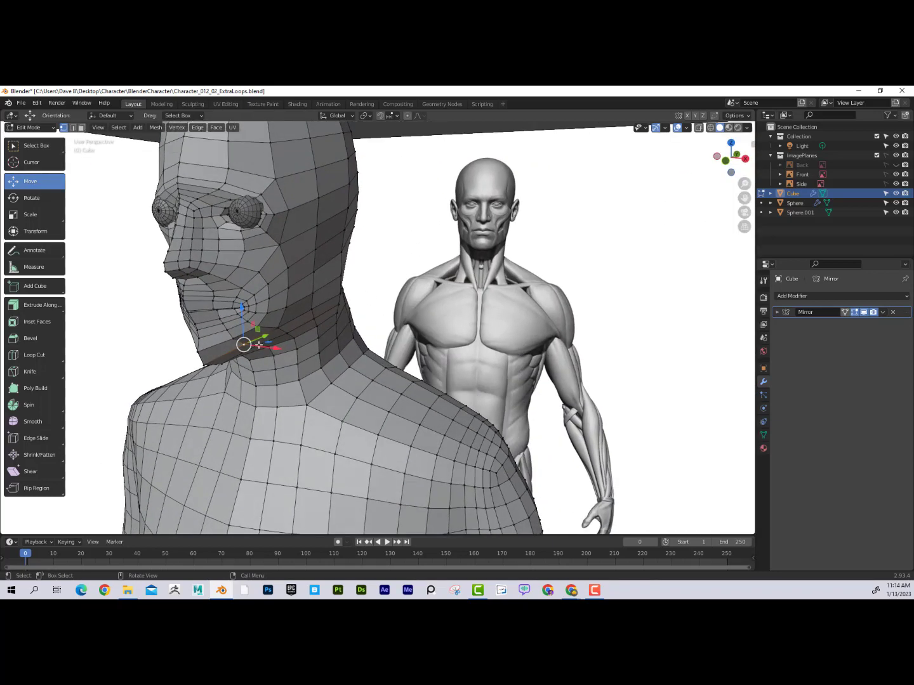
drag(262, 337, 308, 334)
middle_drag(308, 334, 331, 290)
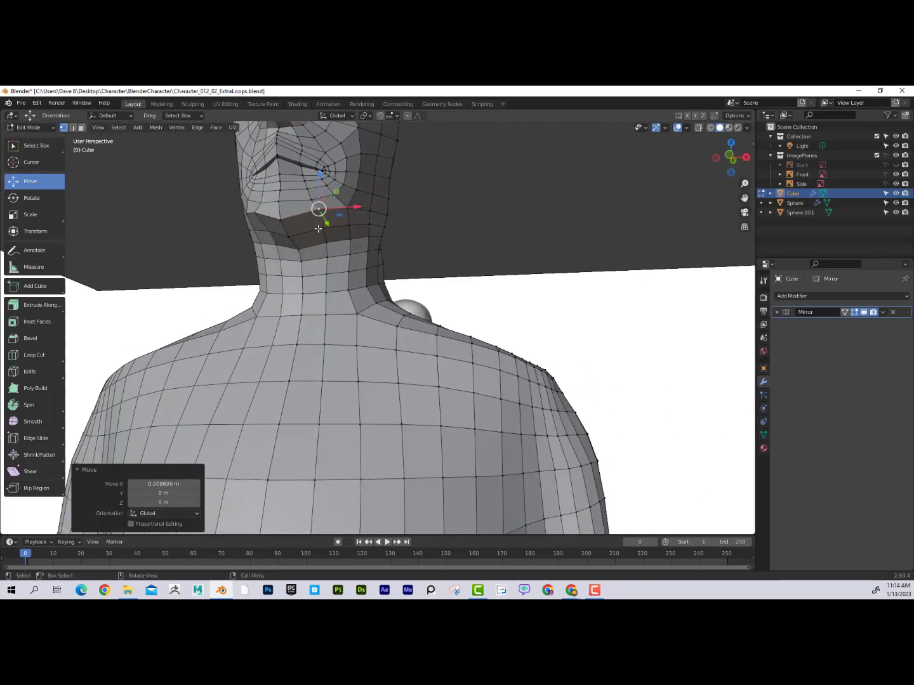
Widen the chin by moving the jaw-edge vertex about 0.023 m outward along X and slightly forward along Y.
middle_drag(319, 228, 402, 263)
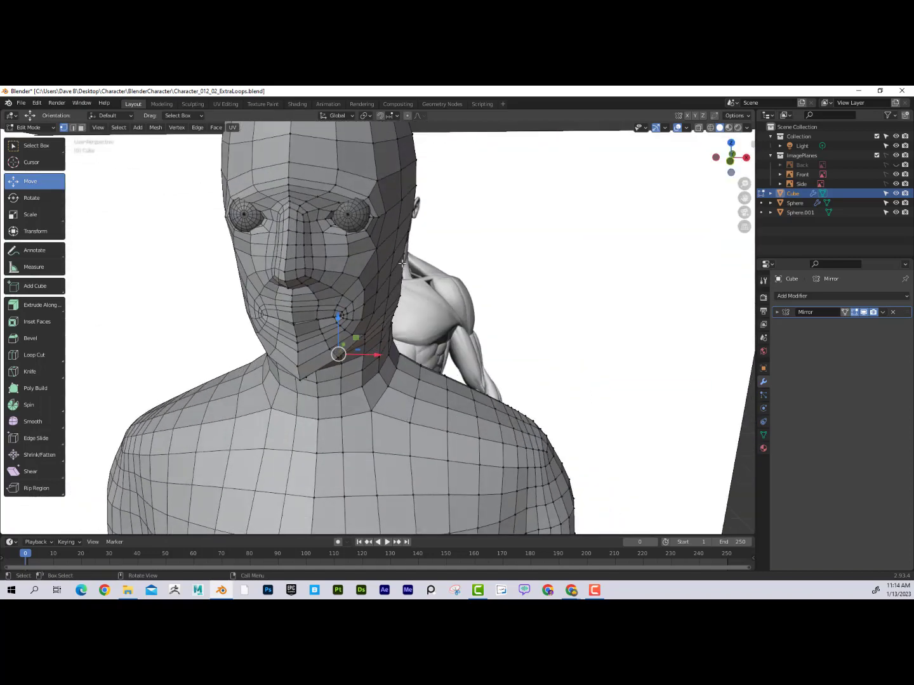
drag(374, 355, 351, 339)
scroll(351, 339, down, 2)
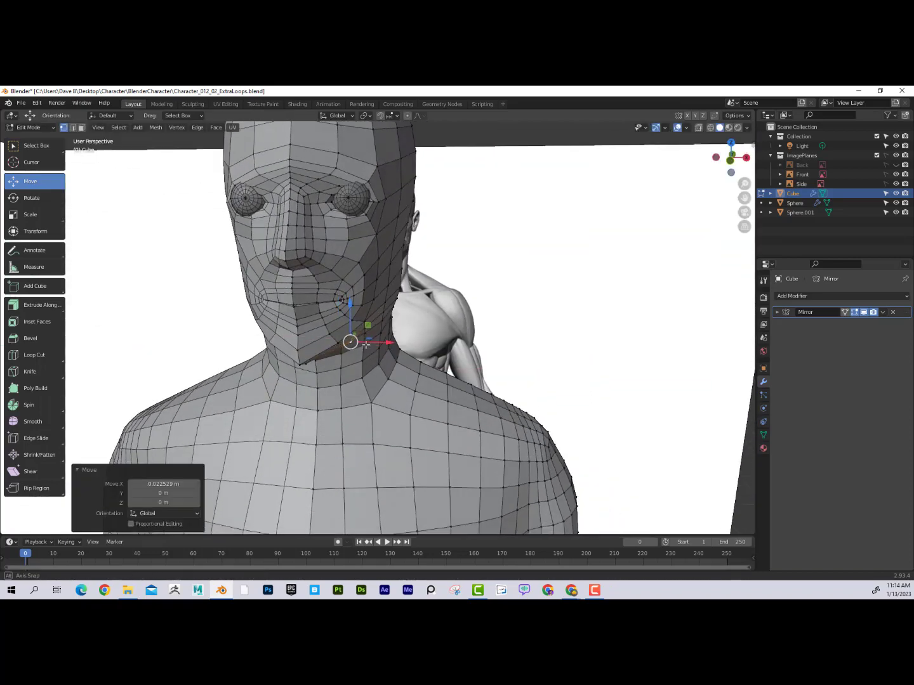
middle_drag(351, 339, 170, 333)
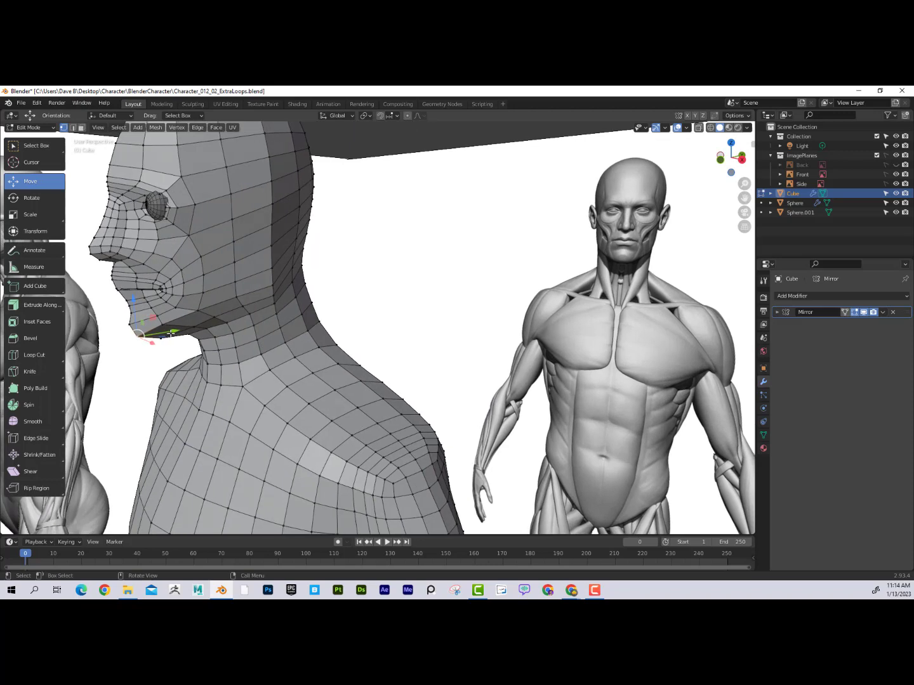
drag(170, 333, 159, 332)
Move the next under-jaw vertex, farther back from the chin, about 0.013 m along X.
middle_drag(159, 333, 384, 256)
click(368, 328)
drag(431, 231, 418, 229)
middle_drag(419, 229, 314, 249)
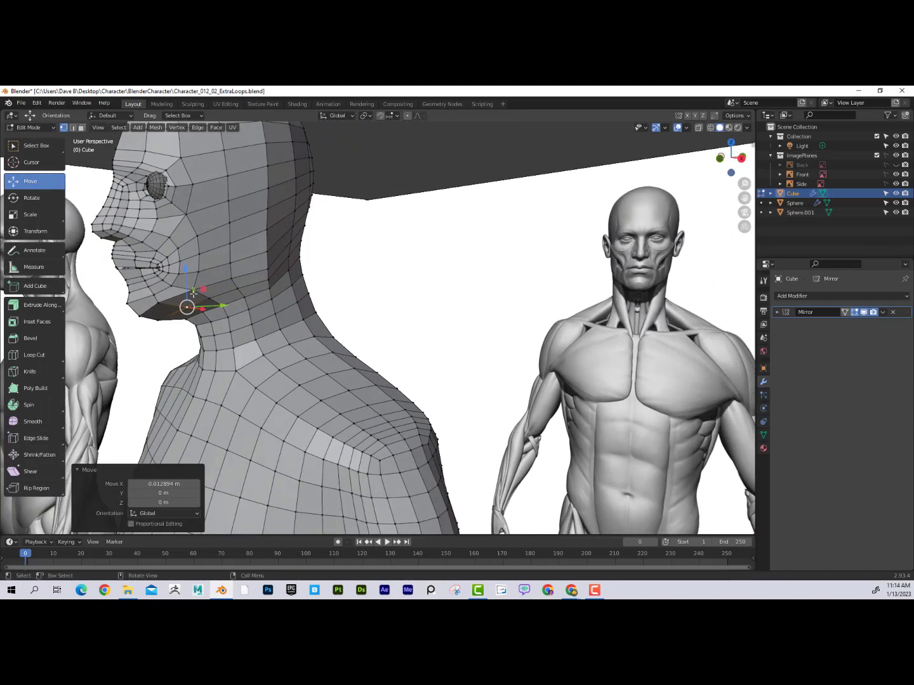
Move the jawline vertex beside the chin slightly down along Z and about 0.006 m along Y.
click(159, 304)
drag(157, 267, 156, 274)
middle_drag(158, 279, 166, 299)
drag(195, 323, 198, 322)
middle_drag(198, 322, 244, 320)
Return to Object Mode, deselect the body mesh, and examine the reshaped body, head and jaw.
scroll(356, 317, down, 5)
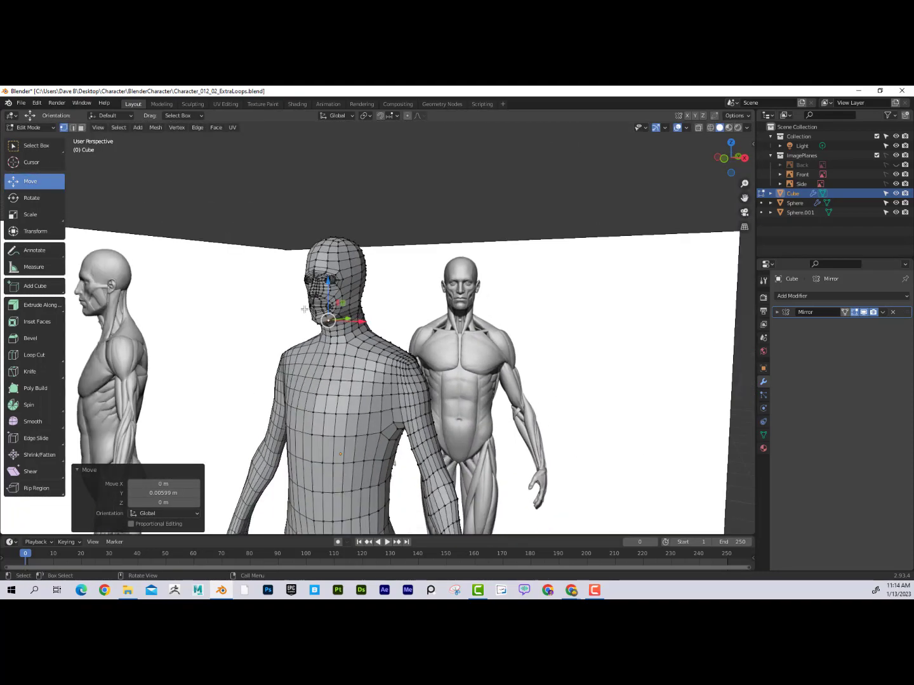
scroll(273, 321, down, 2)
middle_drag(338, 322, 342, 289)
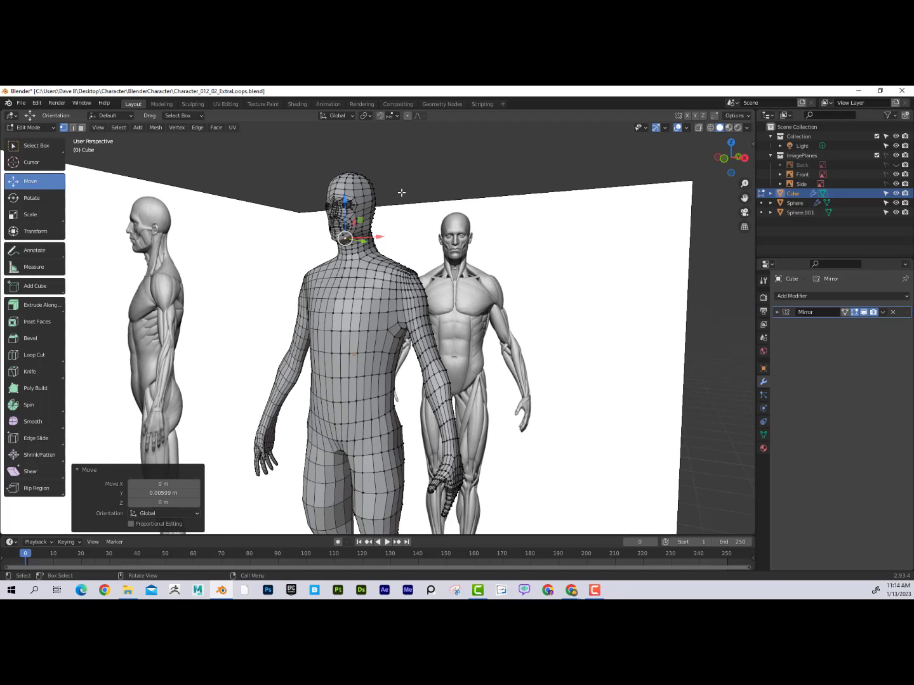
key(Tab)
click(424, 169)
middle_drag(431, 174, 430, 195)
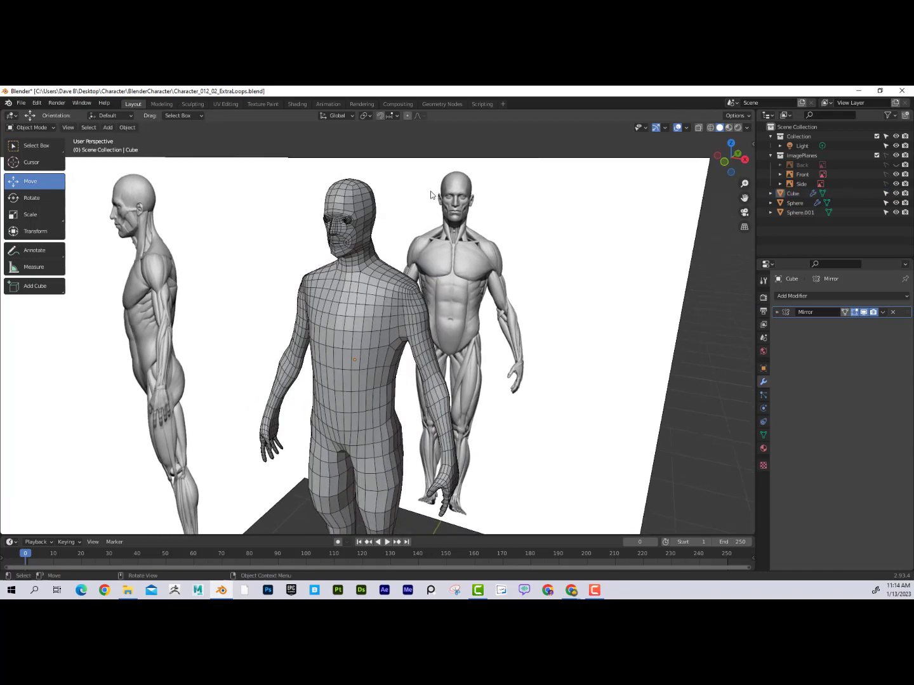
scroll(344, 178, up, 5)
scroll(371, 302, up, 4)
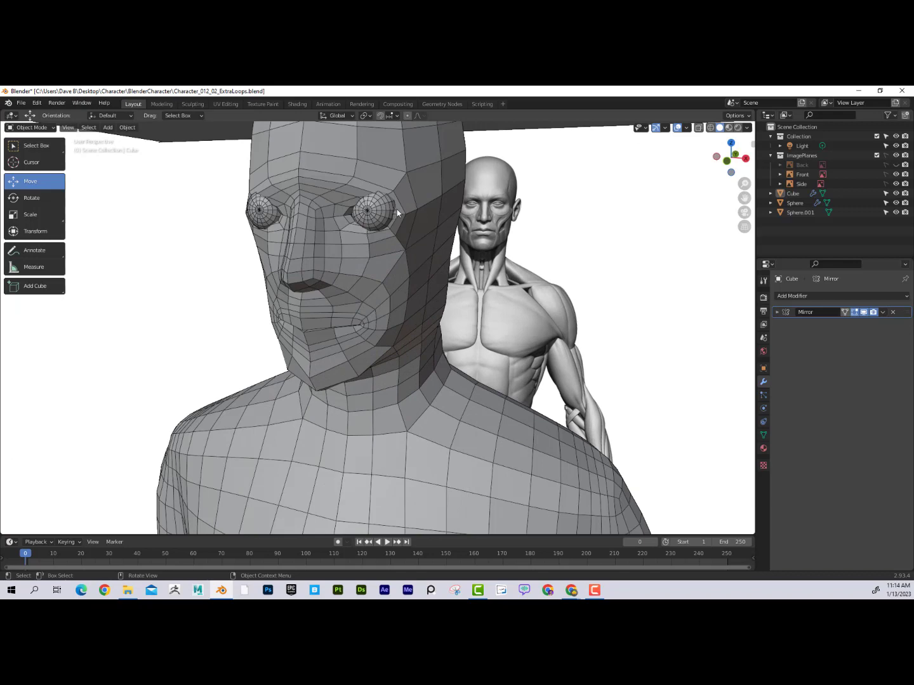
scroll(365, 207, down, 2)
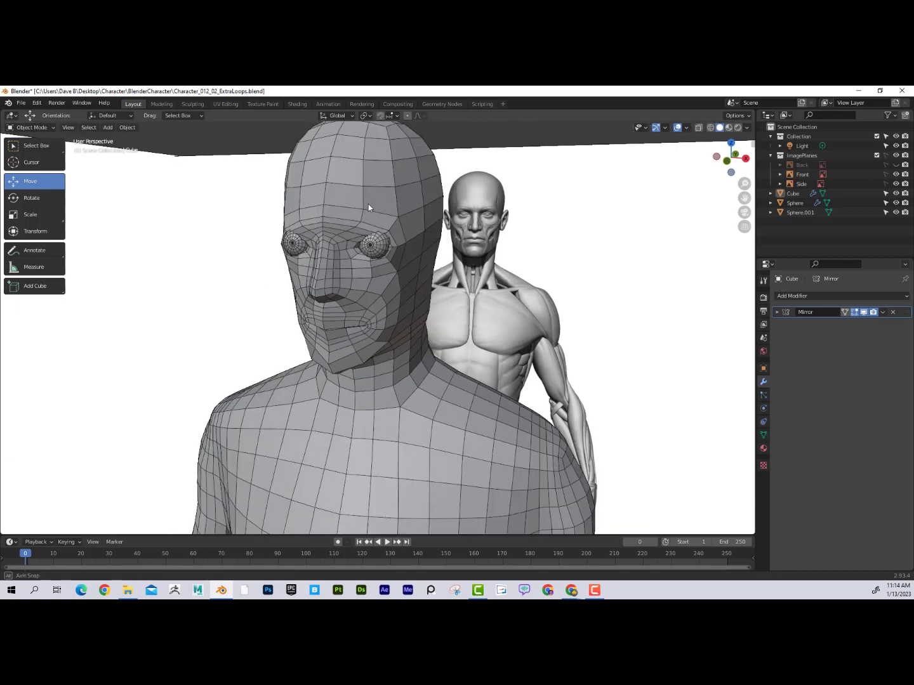